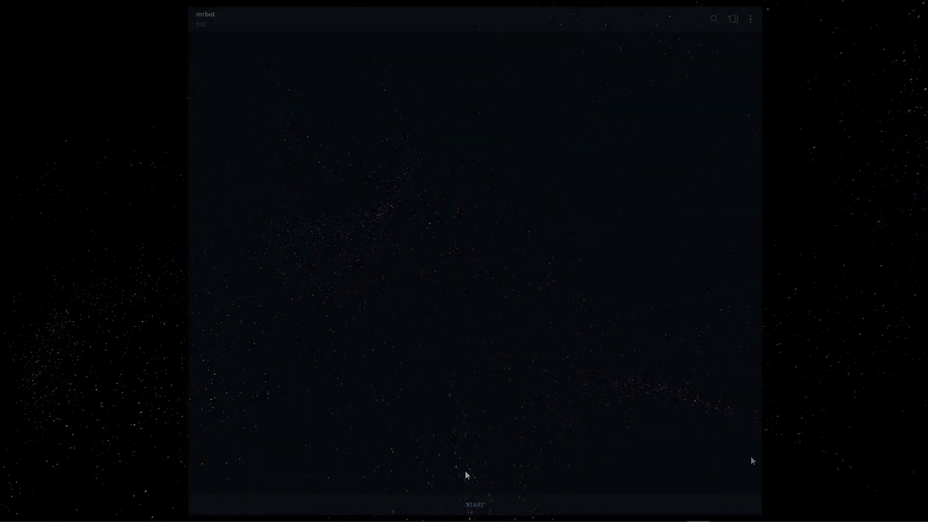
Start mrbot, choose Value, and send 100 as the dollar amount
click(549, 512)
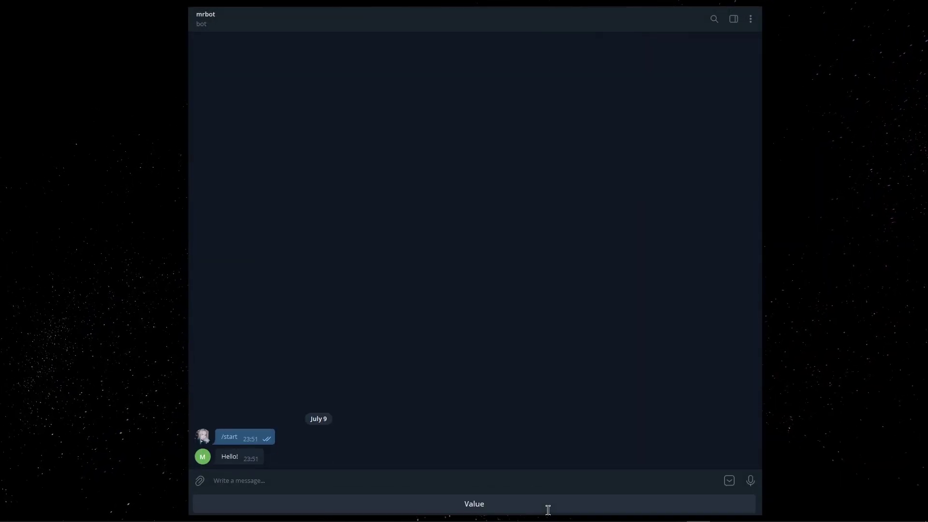
click(527, 509)
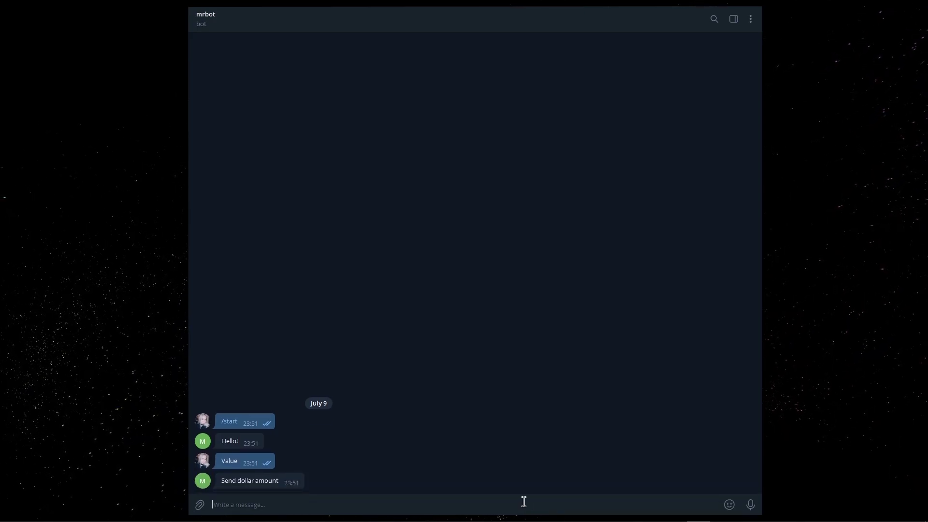
text(100)
key(Return)
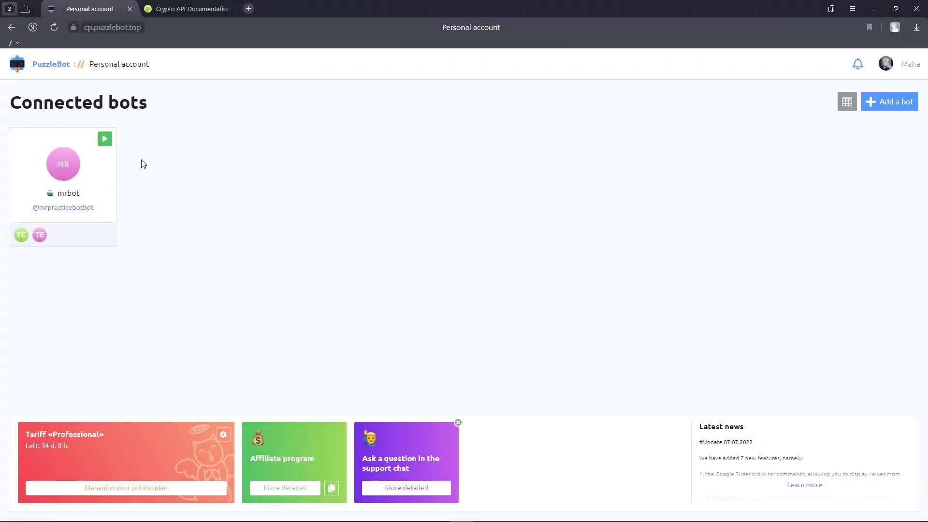
In mrbot's constructor, give /start a 'Hello!' text and a 'Value' reply keyboard button
click(111, 143)
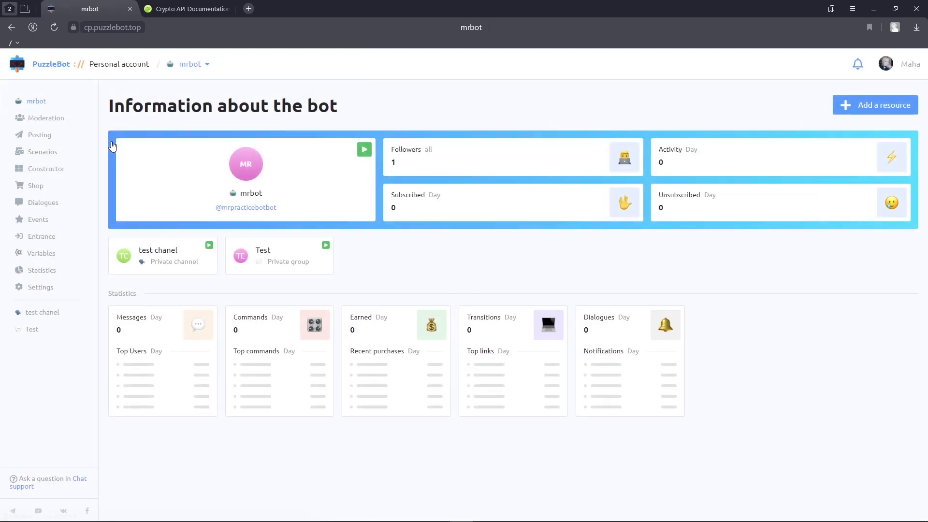
click(59, 169)
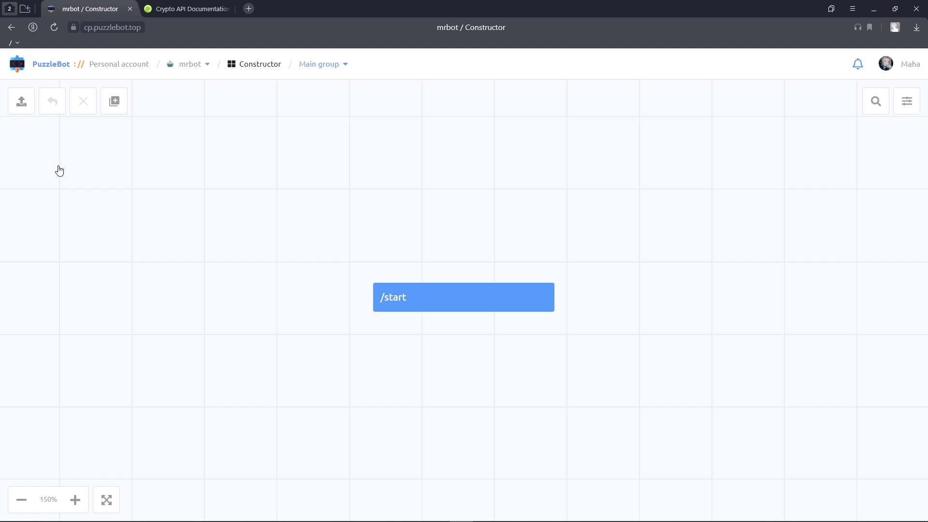
click(428, 298)
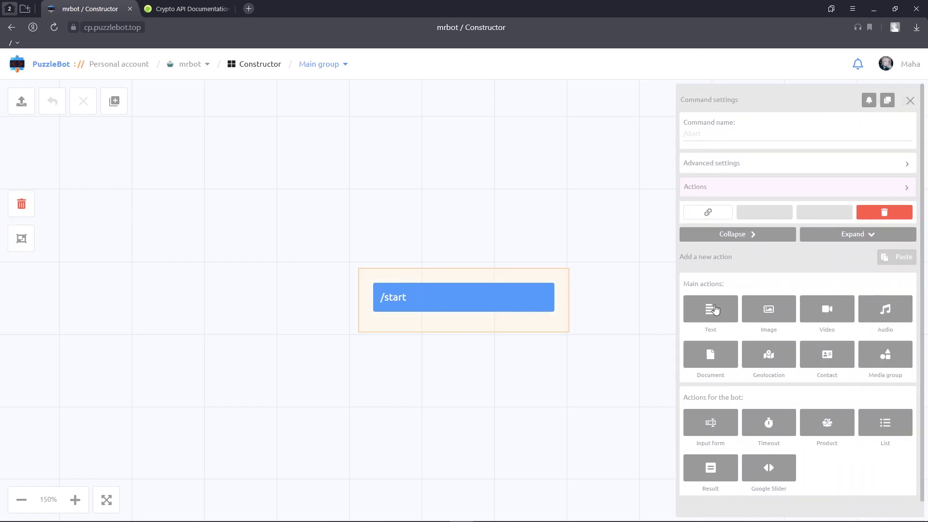
click(713, 310)
click(718, 293)
text(H)
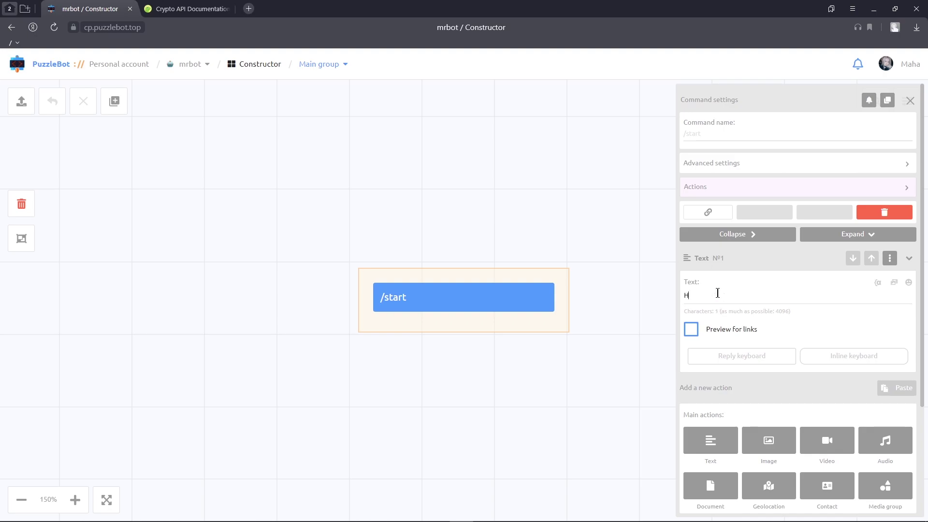
text(ello!)
click(727, 358)
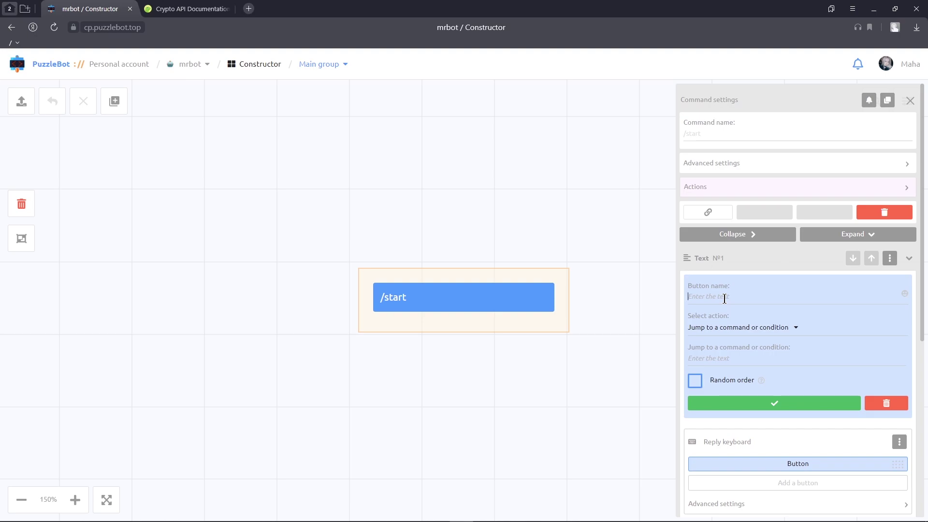
text(Value)
text(Value)
click(722, 402)
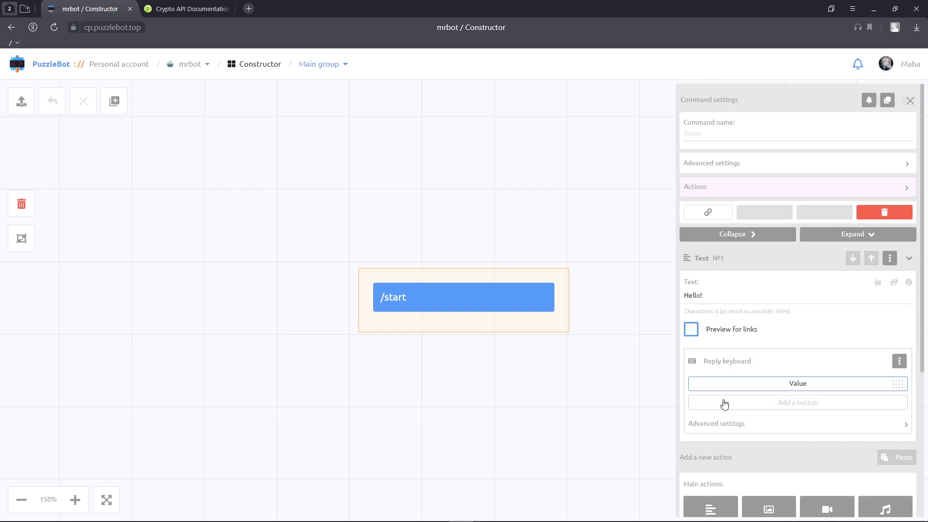
click(913, 100)
Save /start, then give Value an input form asking 'Send dollar amount', named '$ amount'
click(440, 301)
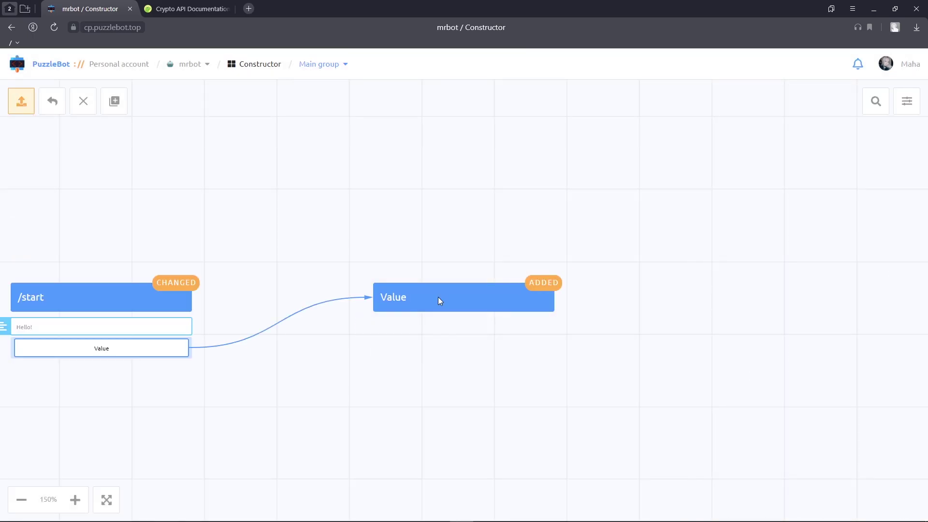
click(439, 299)
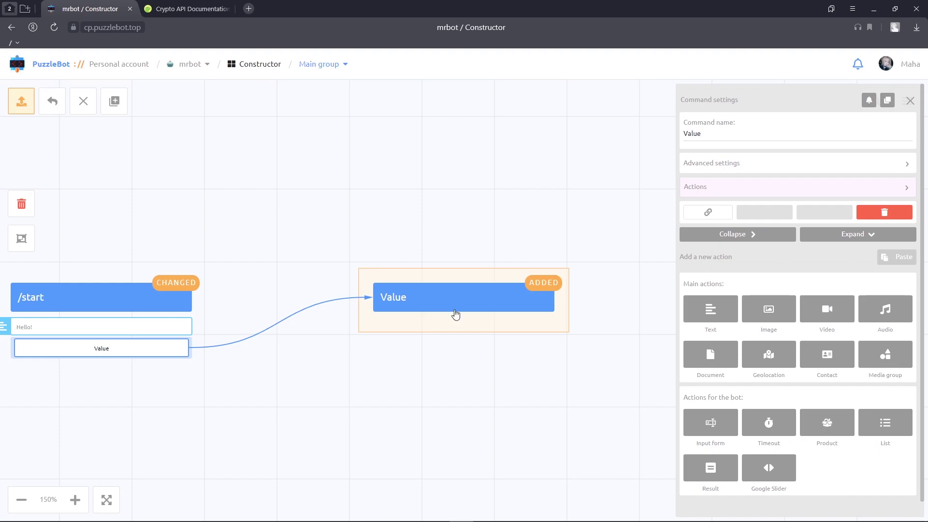
click(704, 429)
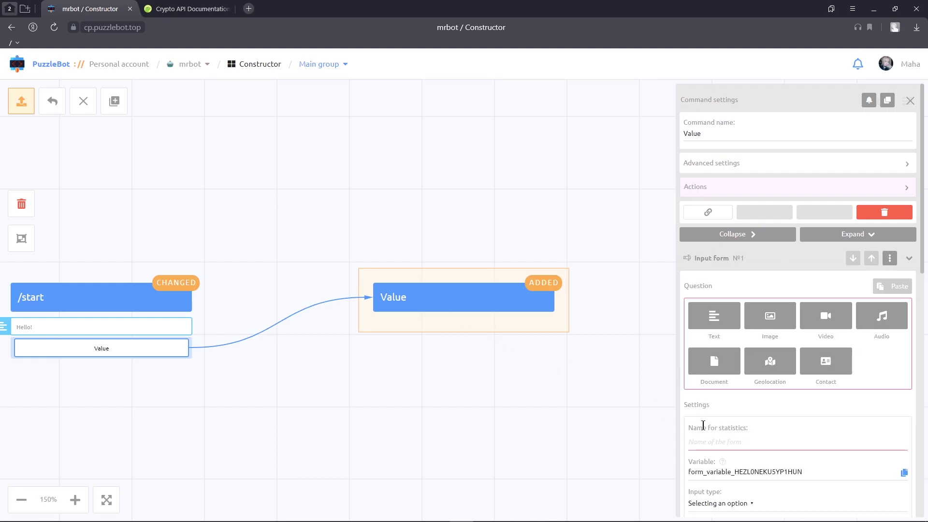
click(718, 314)
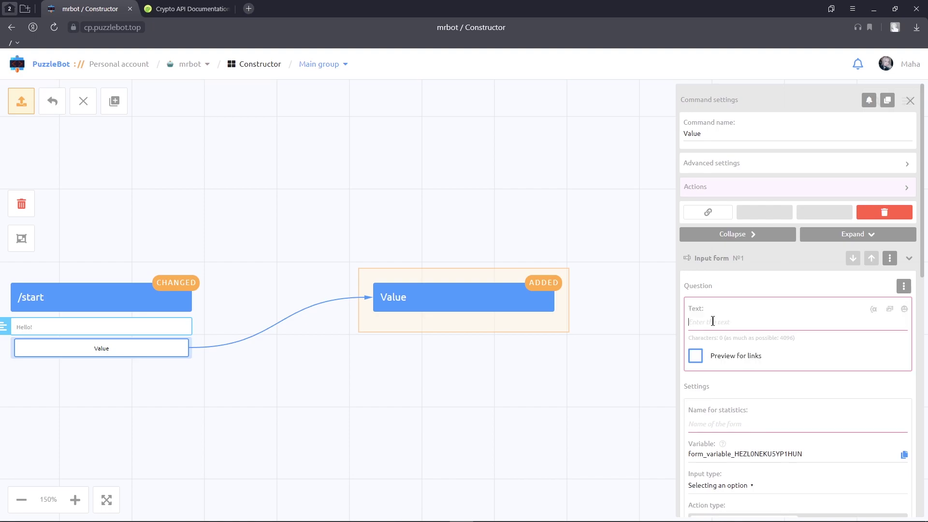
text(Send )
text(dollar )
text(amount)
click(720, 424)
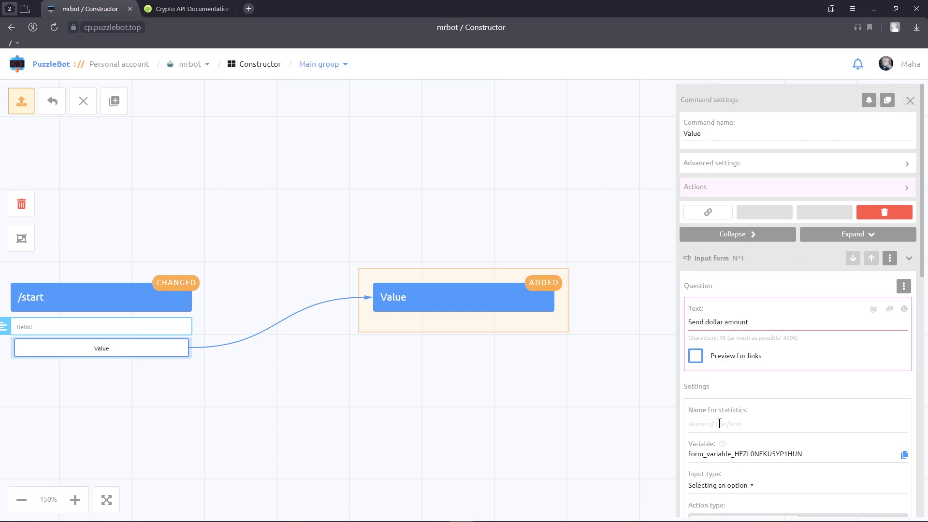
text($)
text( amount)
Store the answer in value__USD as a sent message with Number mask, and save Value
double_click(709, 454)
key(BackSpace)
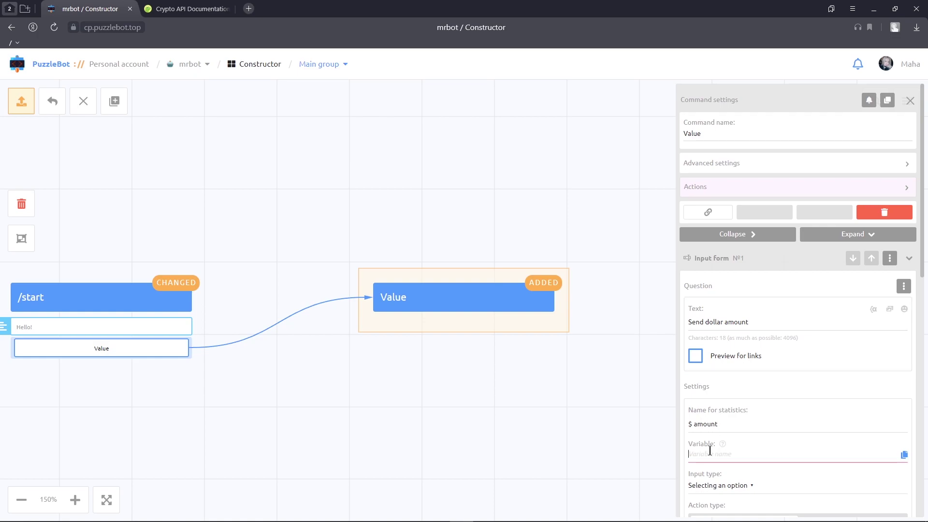
text(value_)
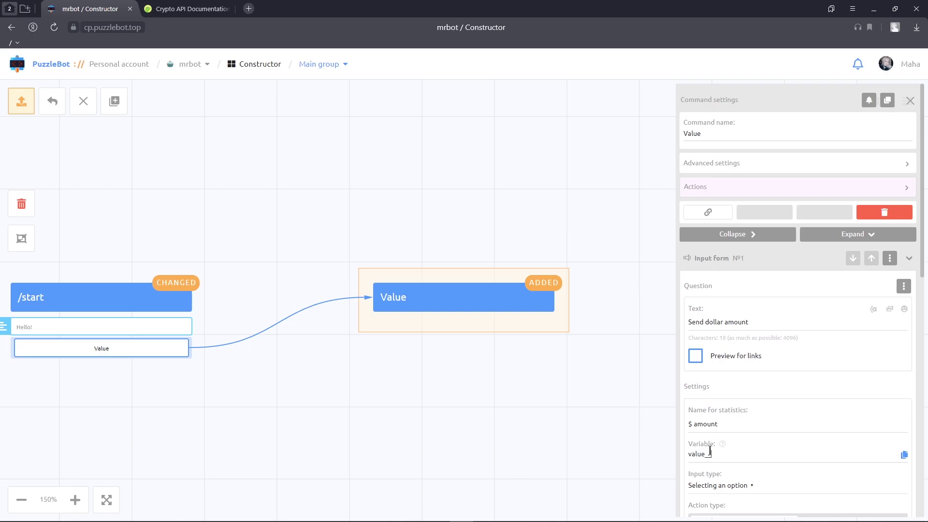
text(USD)
click(699, 487)
scroll(701, 490, down, 2)
click(712, 391)
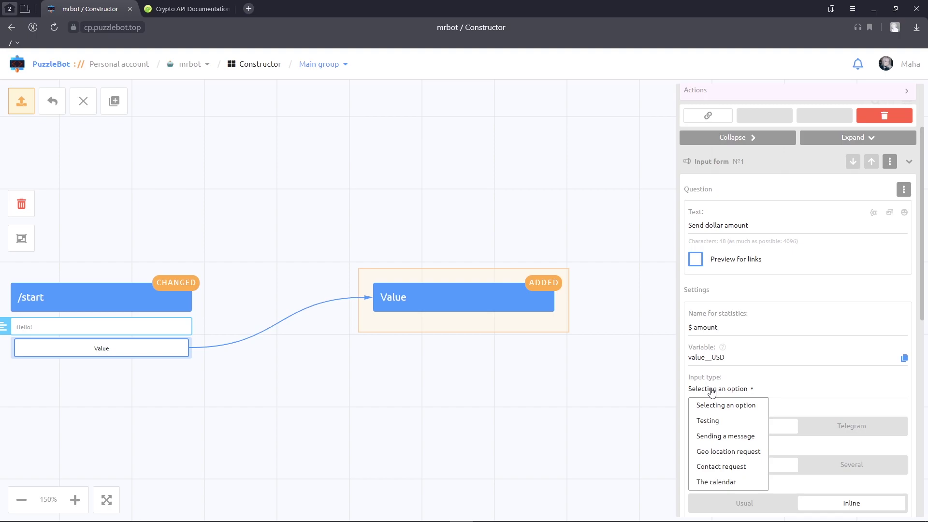
click(714, 438)
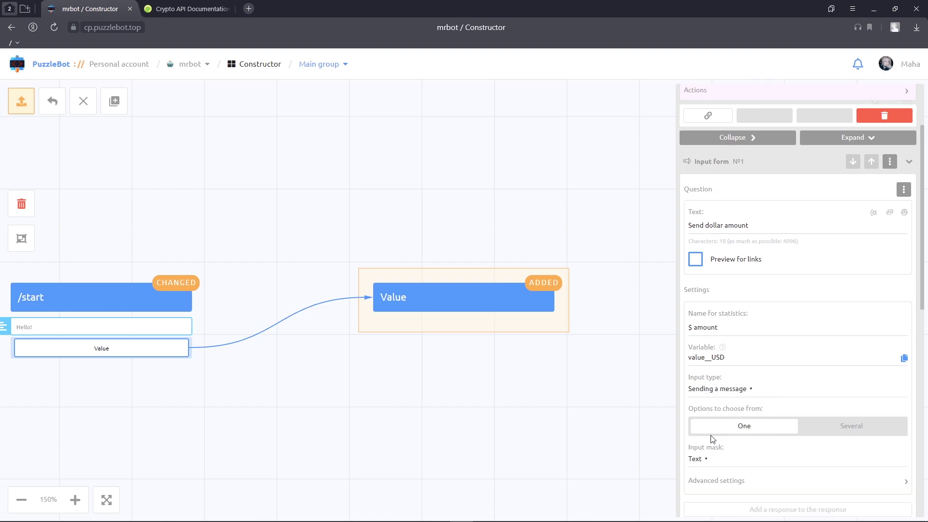
click(706, 468)
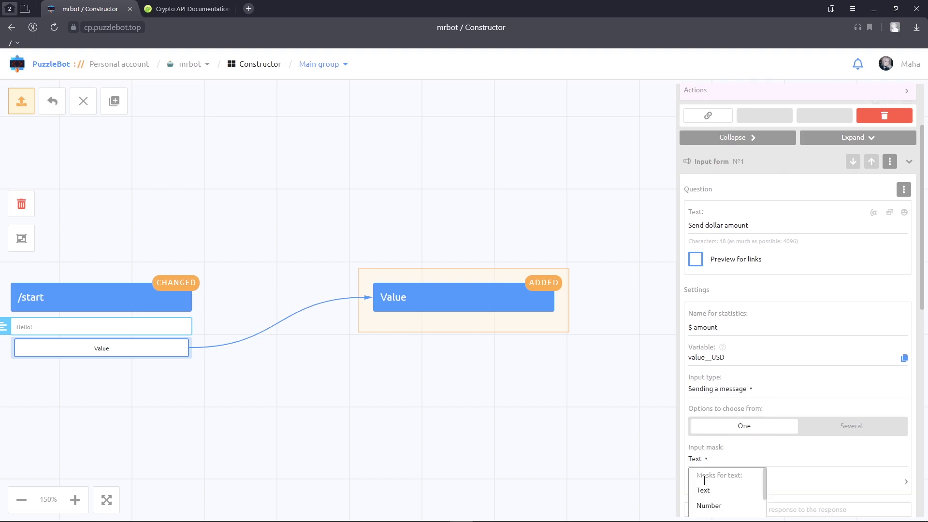
click(707, 508)
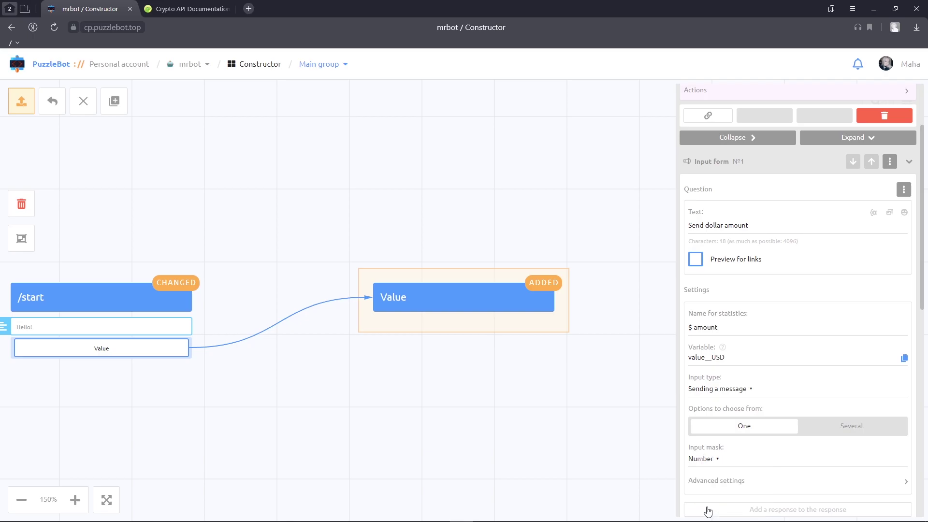
scroll(771, 333, up, 3)
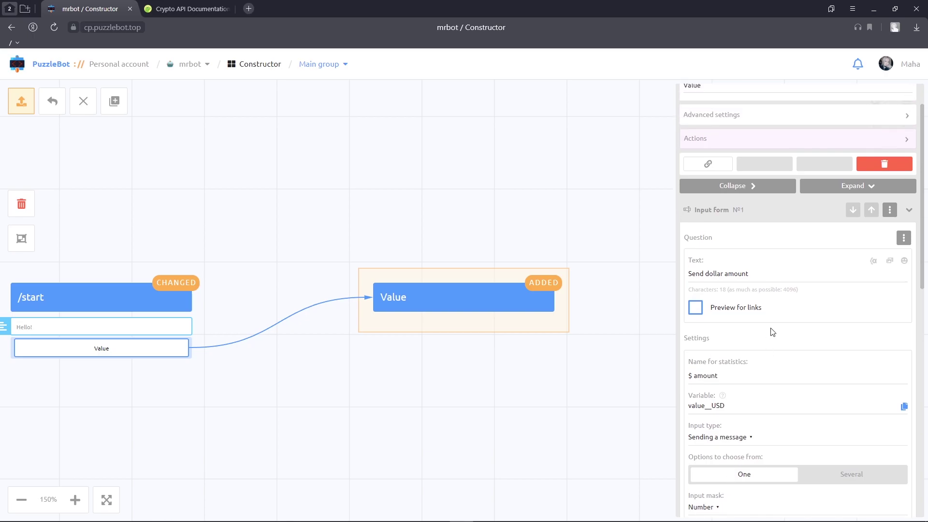
click(910, 101)
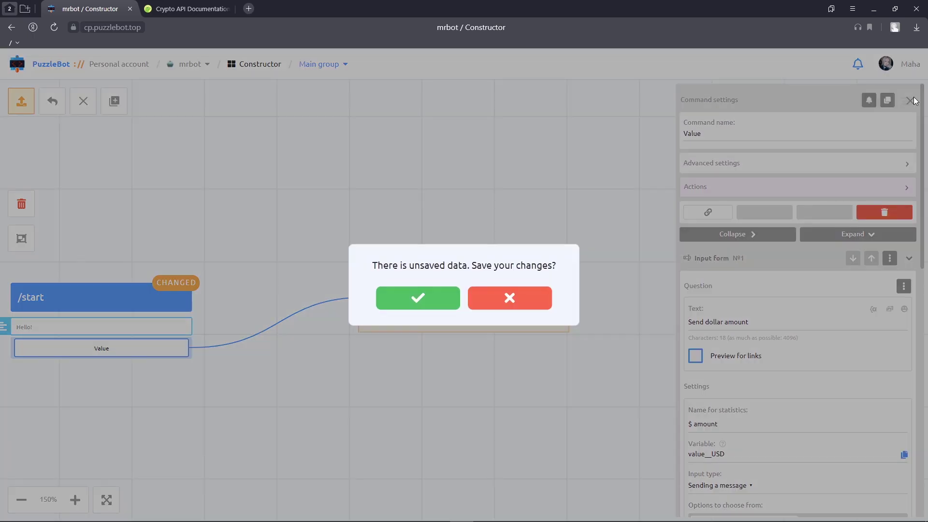
click(419, 303)
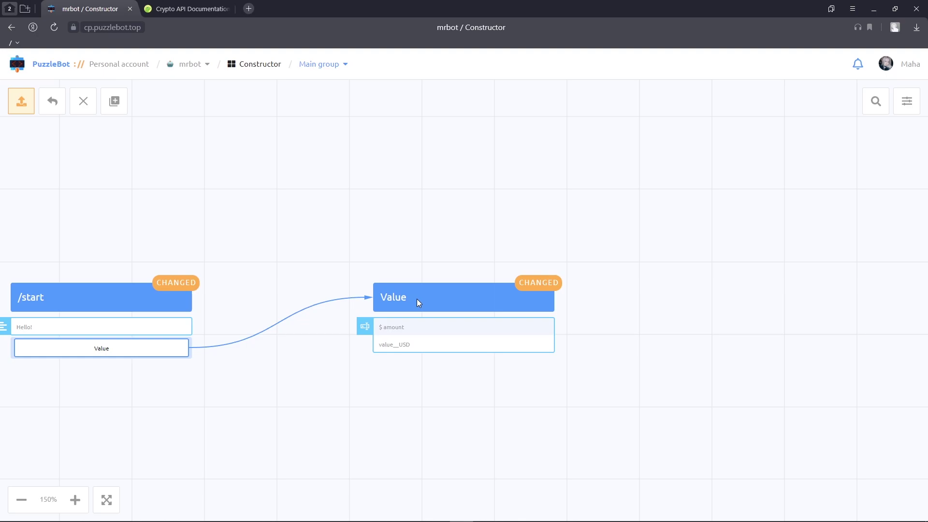
Expand CoinGecko's GET /simple/price endpoint and enable Try it out
click(189, 10)
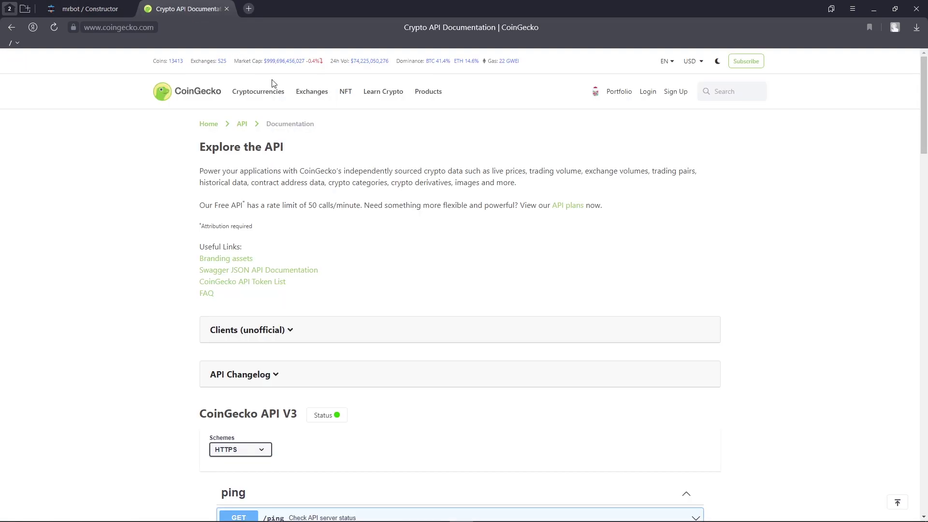
scroll(390, 226, down, 2)
scroll(390, 226, down, 5)
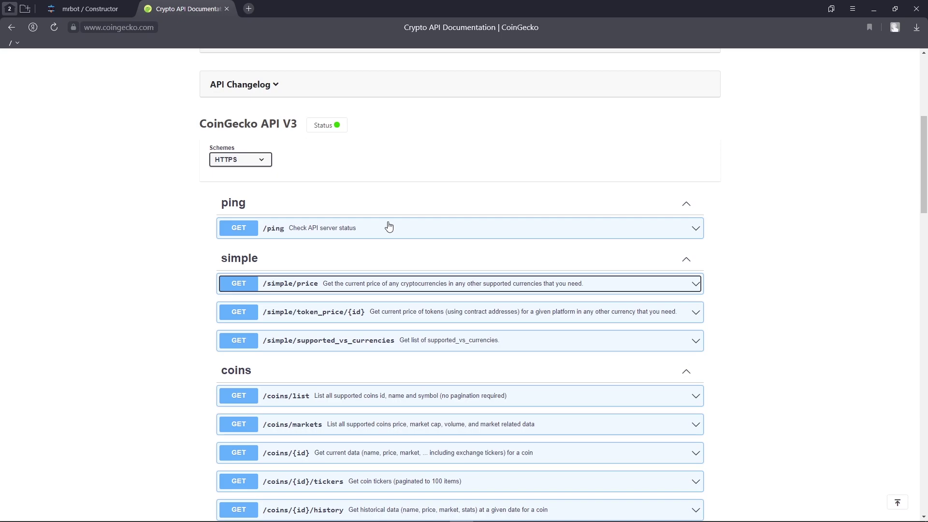
click(372, 287)
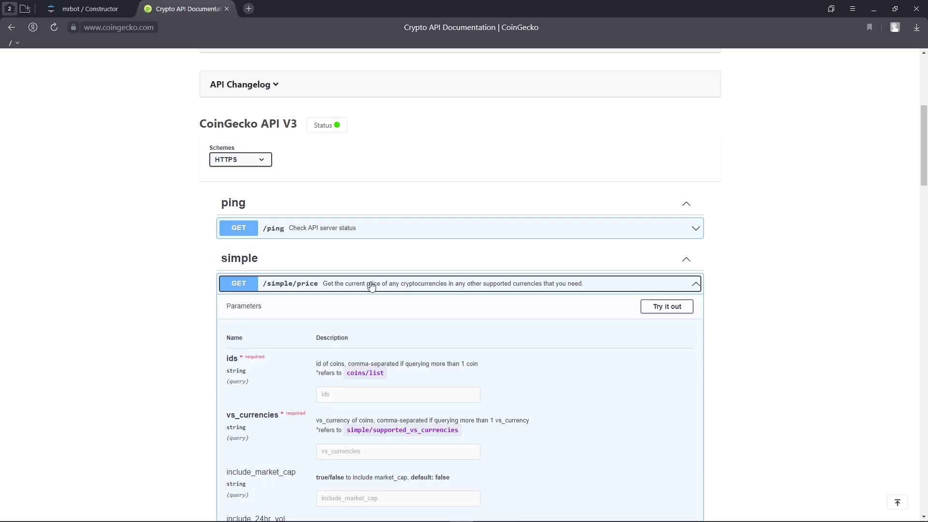
click(674, 310)
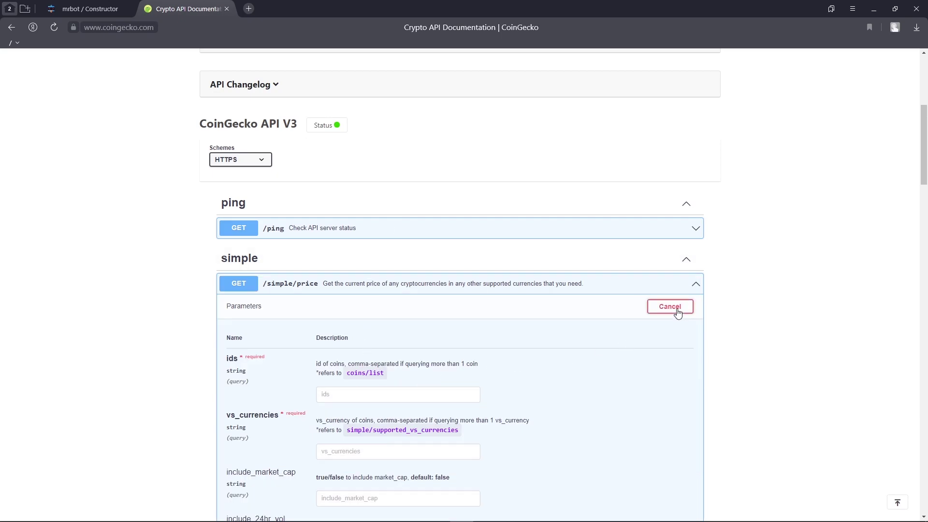
Request the-open-network's price in USD, which returns 1.071
click(436, 399)
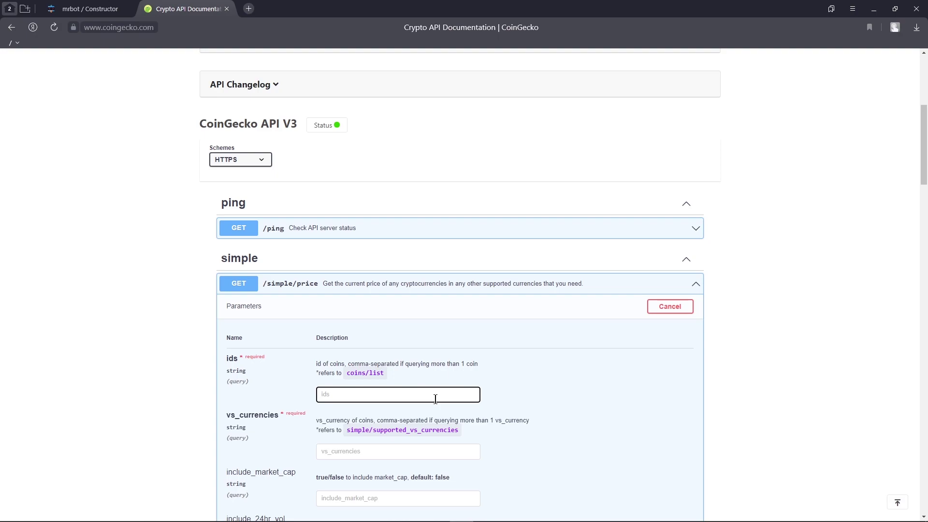
text(the-open-network)
click(413, 452)
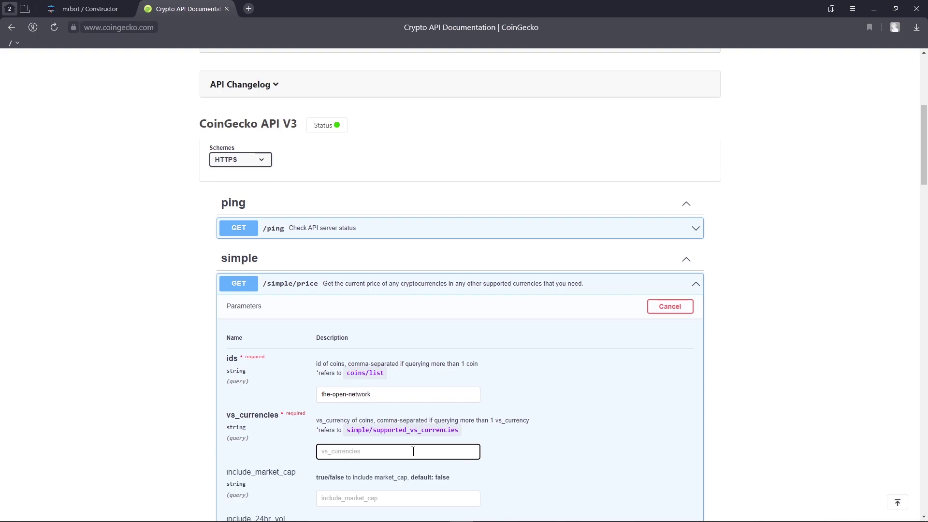
text(USD)
scroll(414, 452, down, 6)
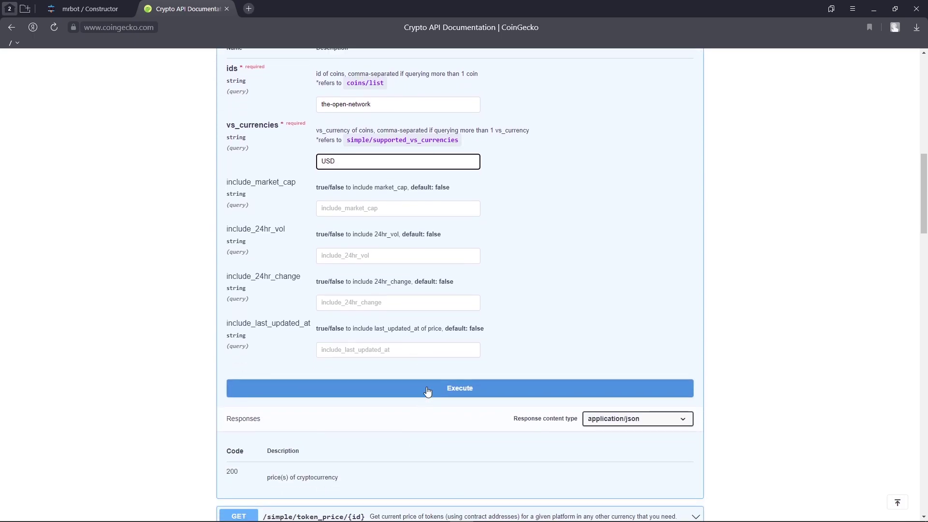
click(426, 388)
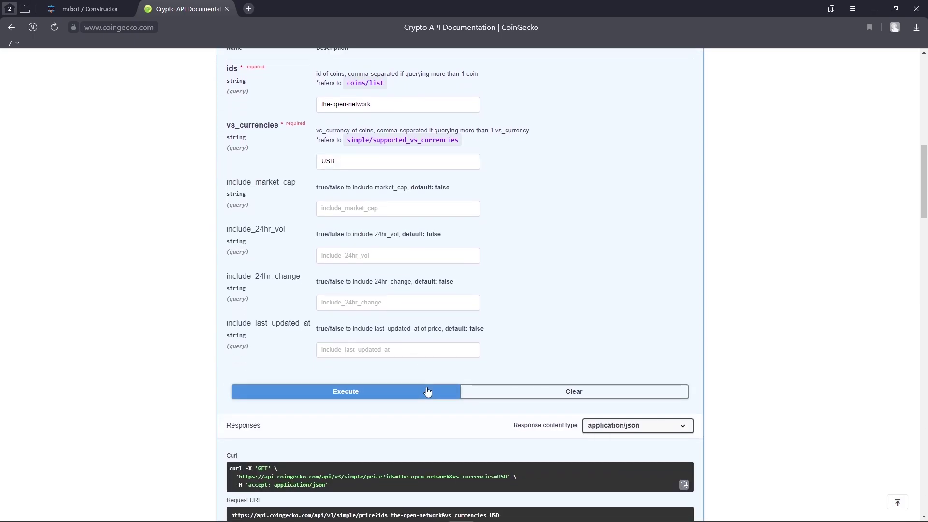
scroll(428, 391, down, 2)
scroll(428, 391, down, 1)
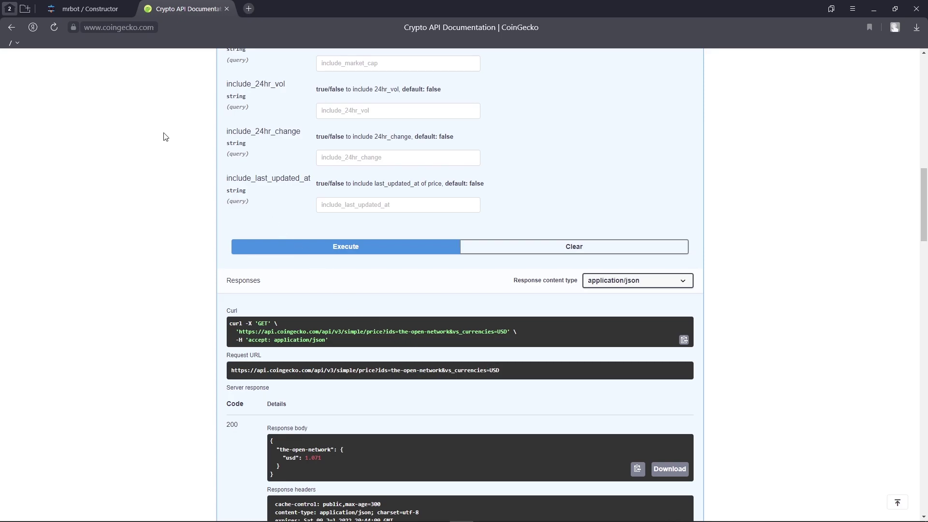
In mrbot's Variables, create a new global variable named price_TON
click(92, 9)
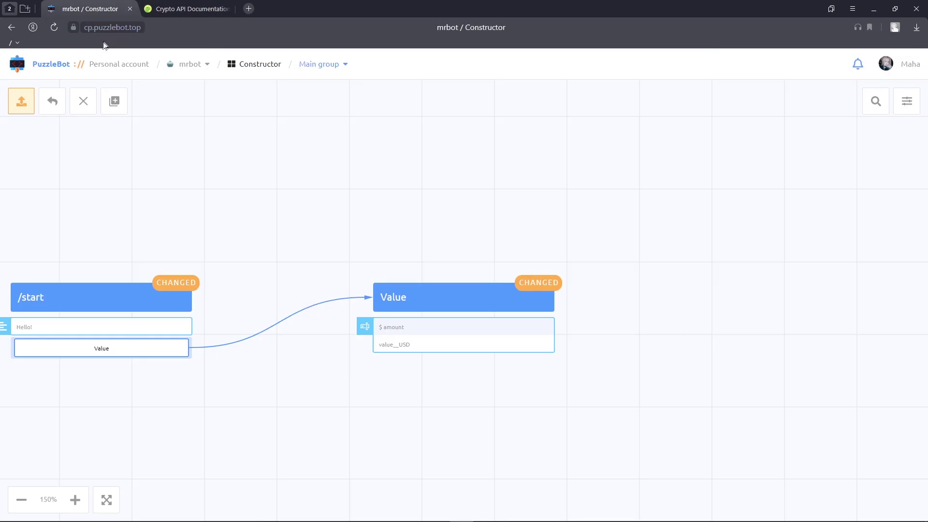
click(52, 65)
click(71, 165)
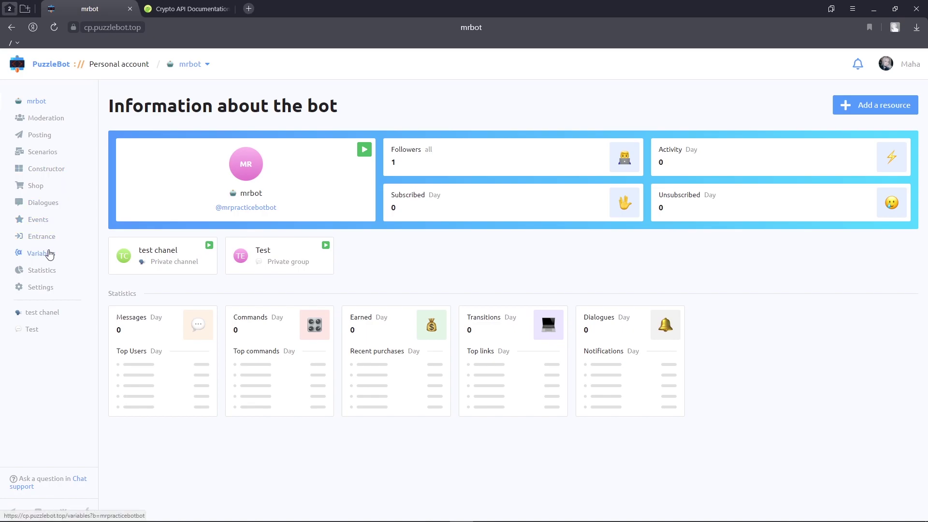
click(49, 253)
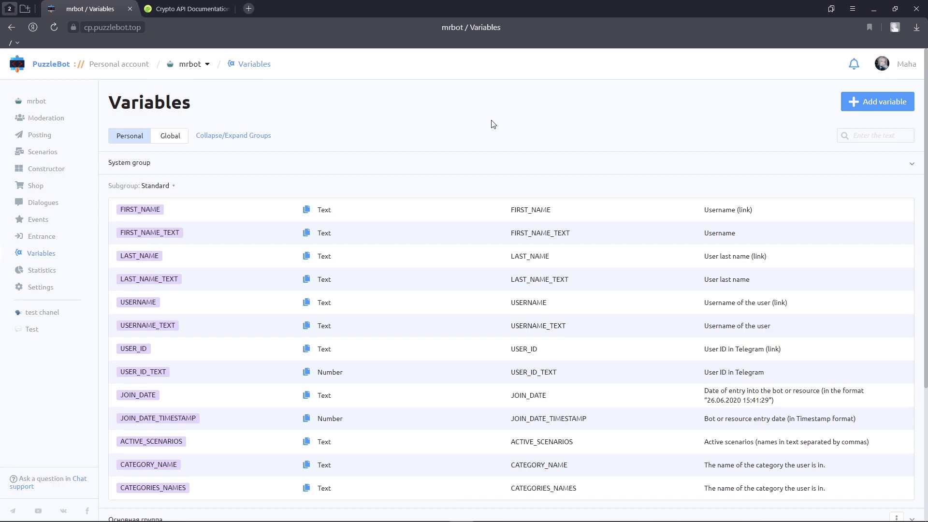
click(858, 103)
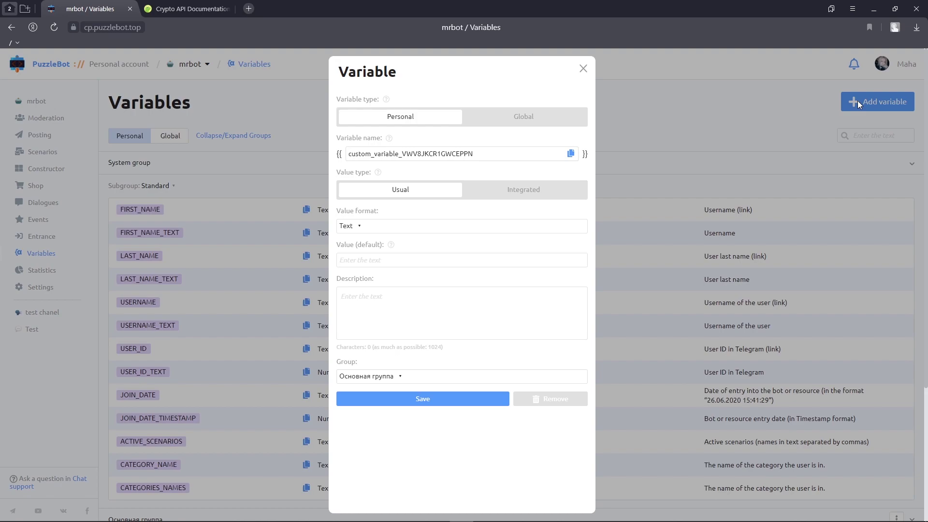
click(546, 126)
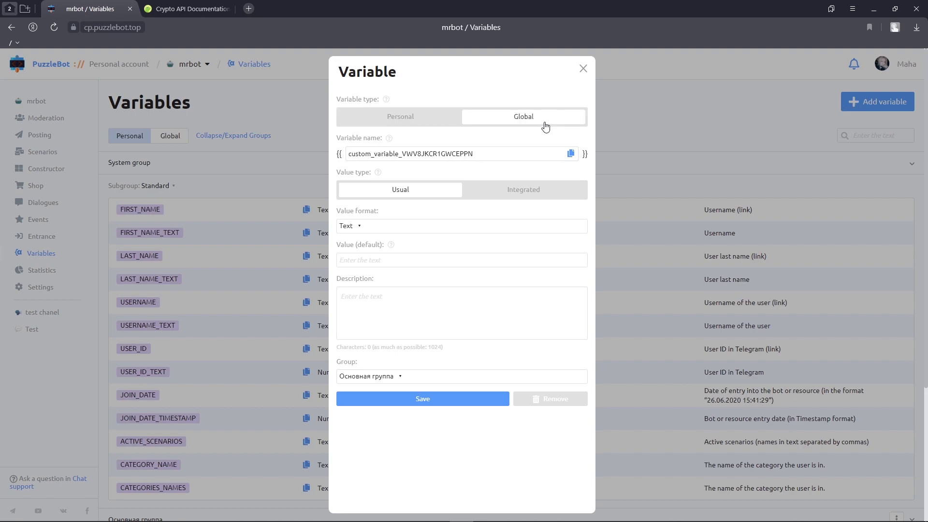
click(516, 152)
key(ctrl+a)
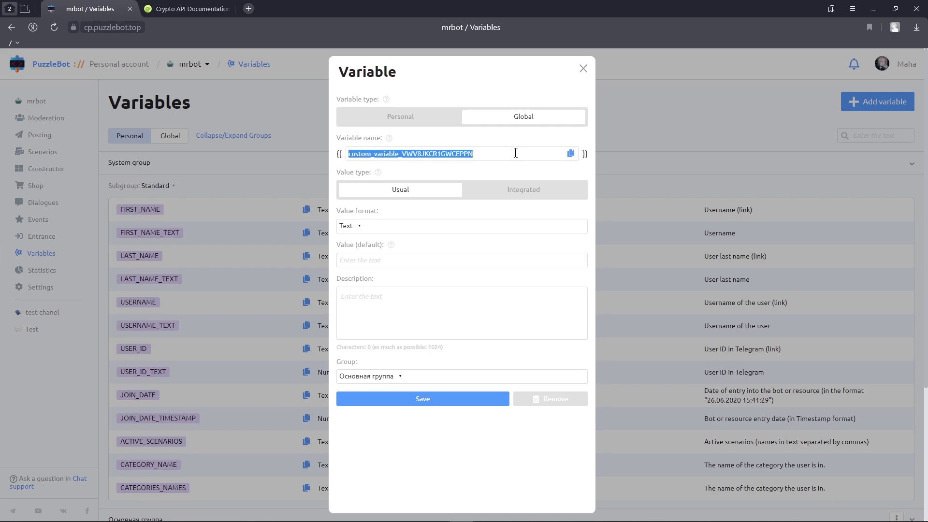
key(BackSpace)
text(price_T)
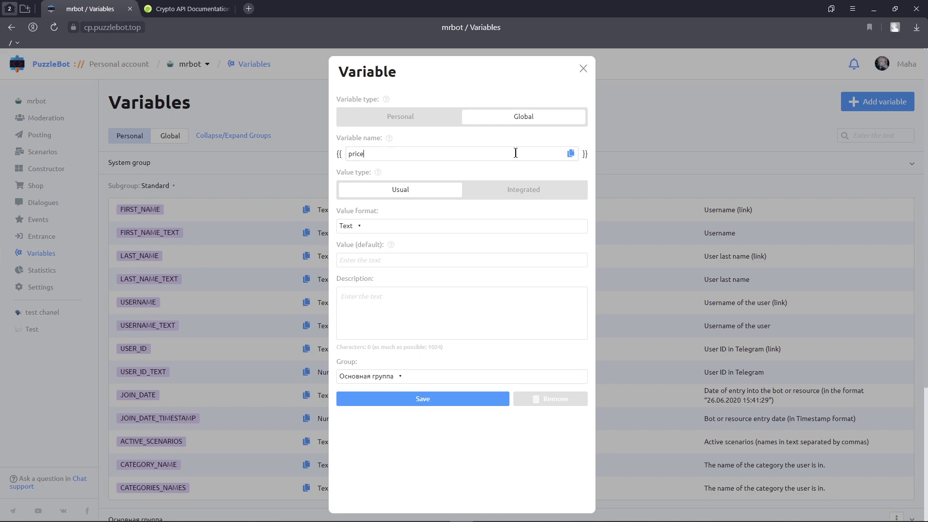
text(ON)
Make price_TON a Number HTTP request to the CoinGecko URL, default 0, and save it
click(501, 189)
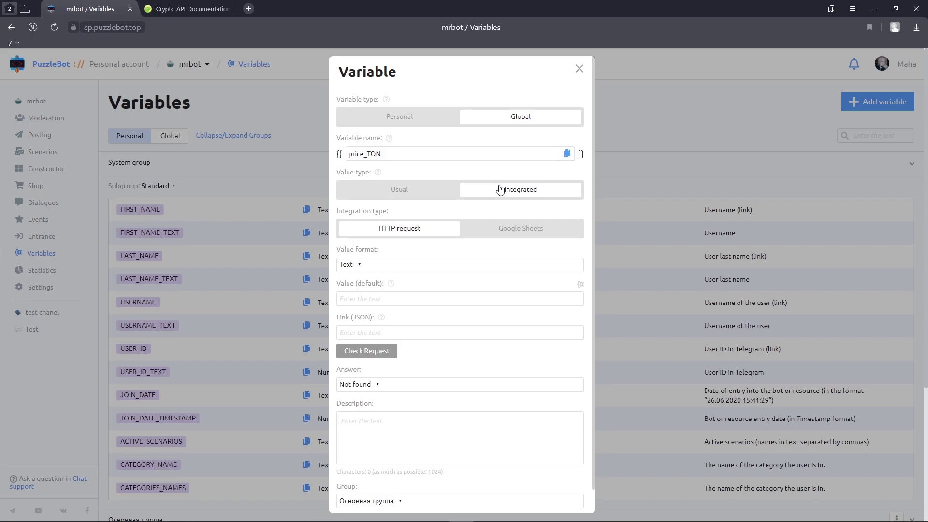
click(438, 270)
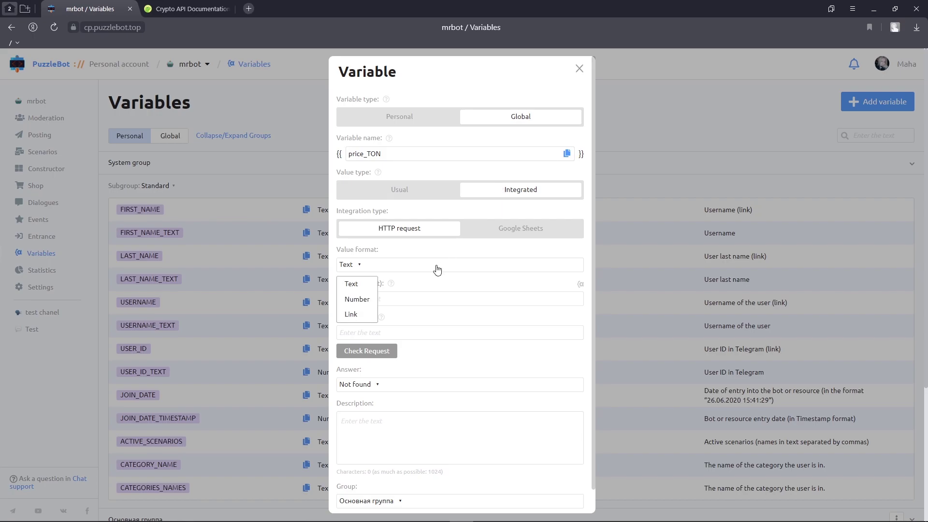
click(350, 299)
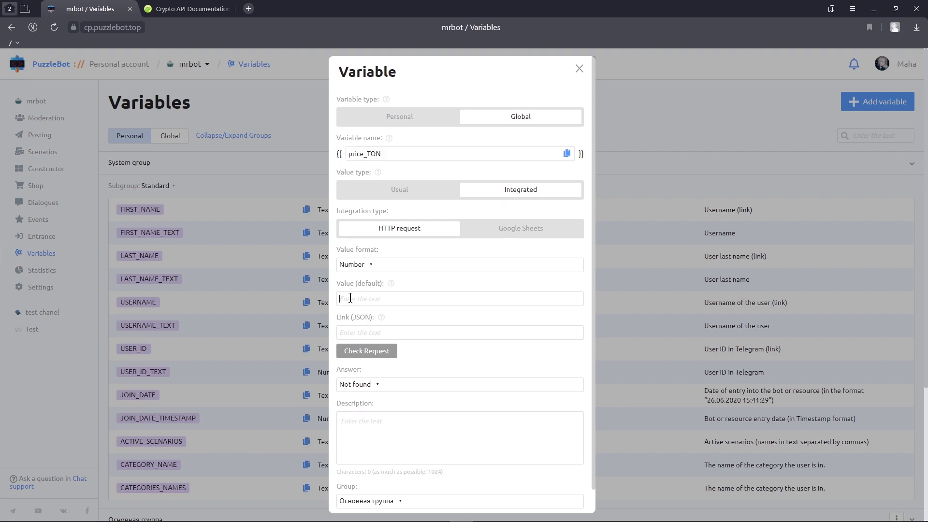
text(0)
click(358, 329)
key(ctrl+v)
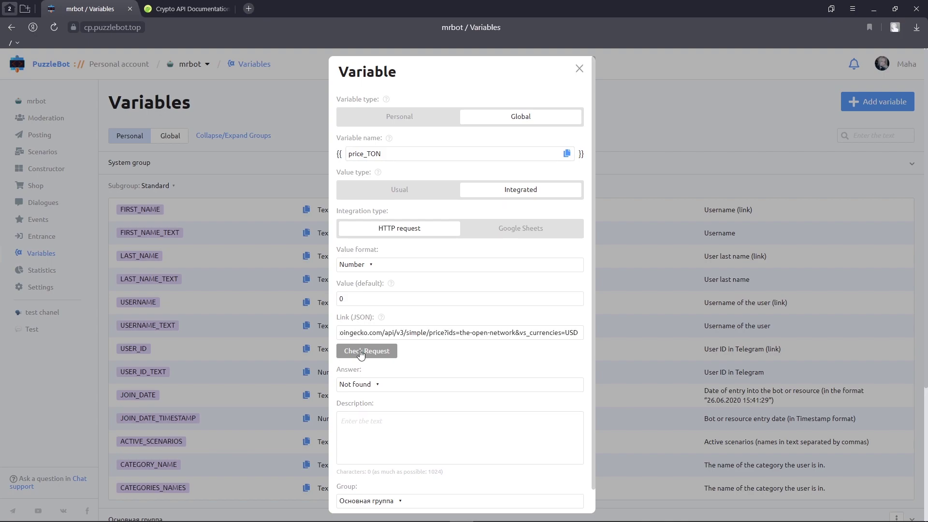
click(361, 353)
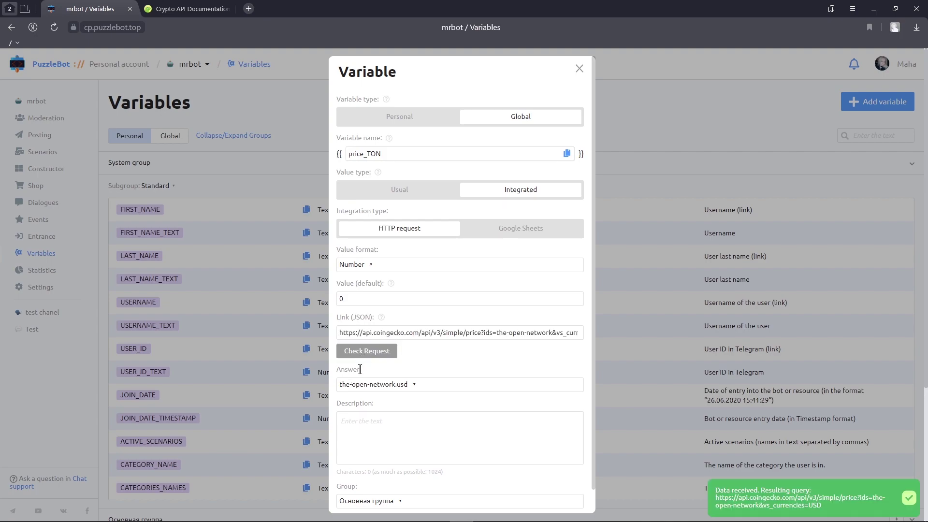
click(366, 389)
click(366, 389)
scroll(366, 390, down, 1)
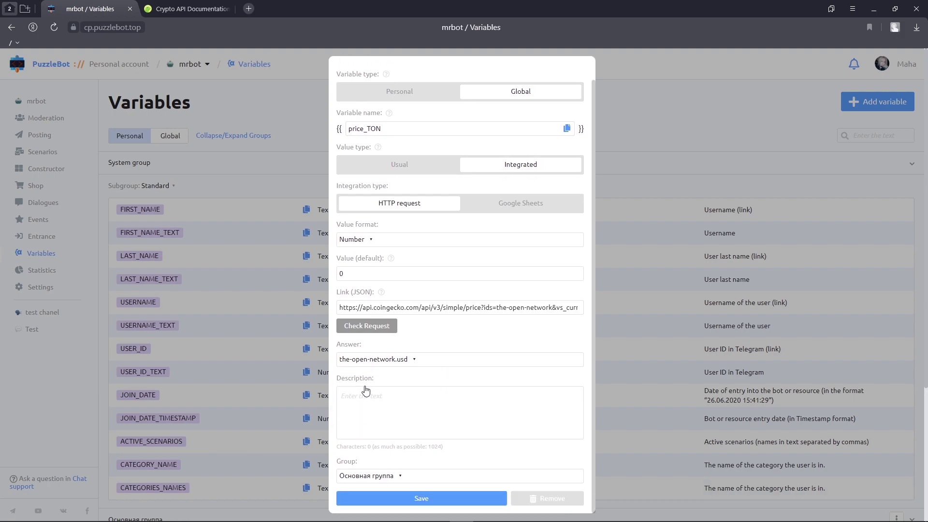
click(400, 498)
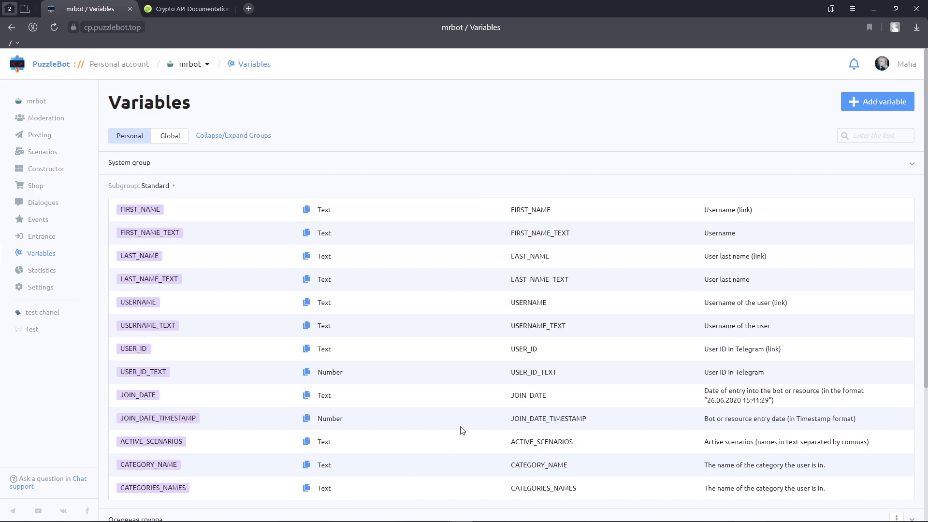
Create a variable named formula with expression {{value__USD}}/{{price_TON}}
click(881, 102)
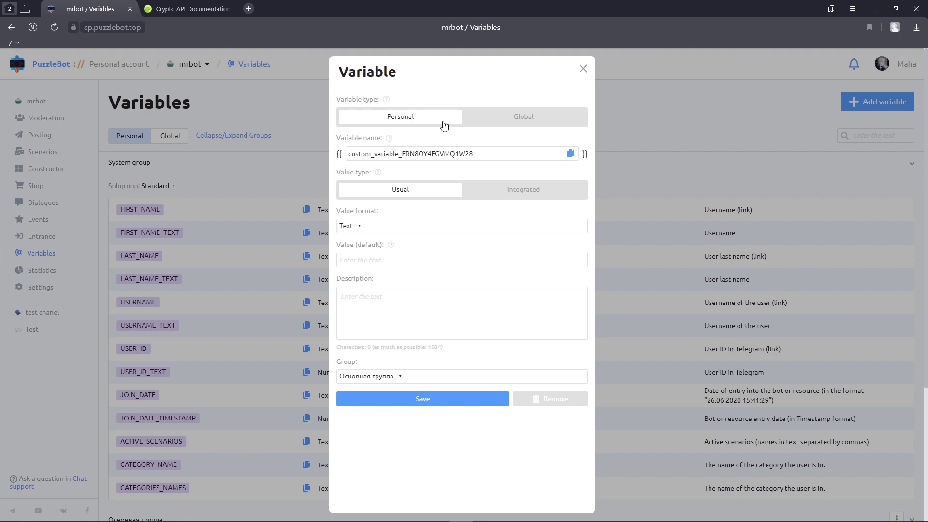
click(475, 150)
key(ctrl+a)
key(BackSpace)
text(formula)
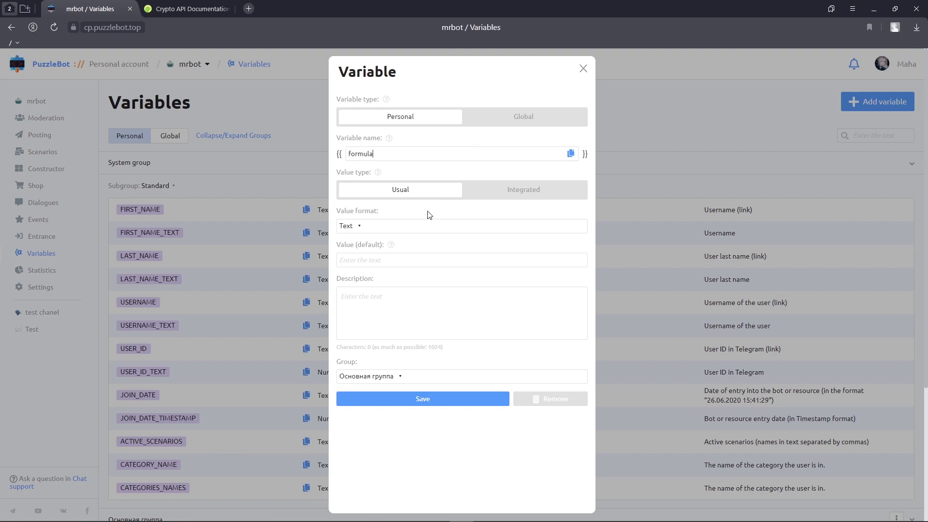
click(367, 226)
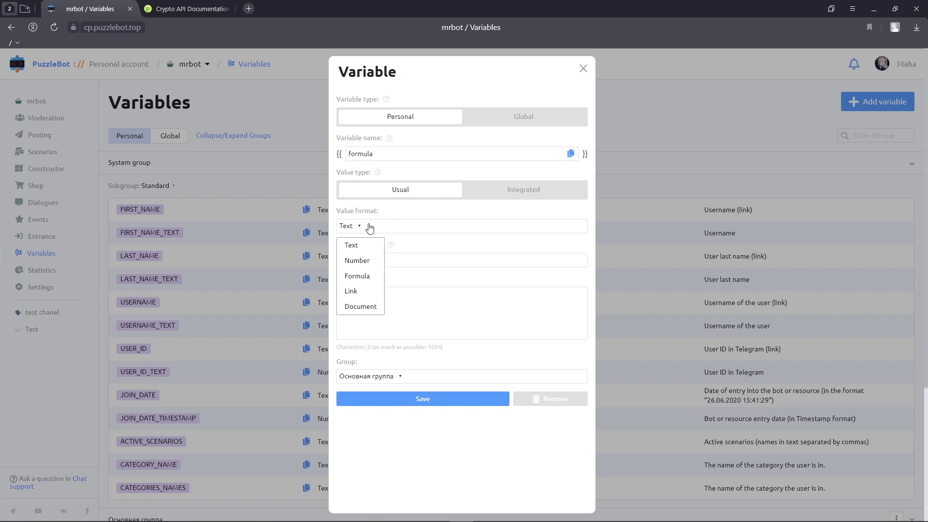
click(356, 278)
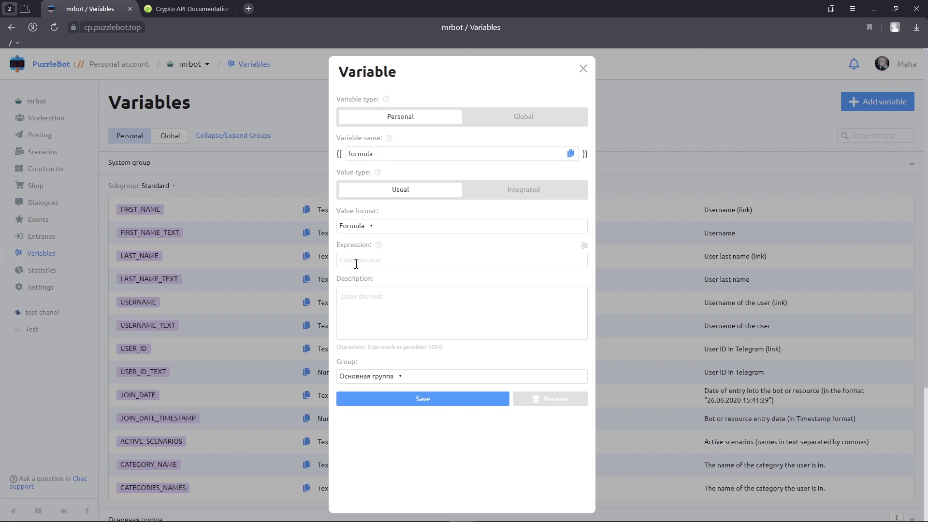
click(356, 264)
text({{)
text(alue__USD}})
text({{)
text(price_TON)
text(}})
click(363, 401)
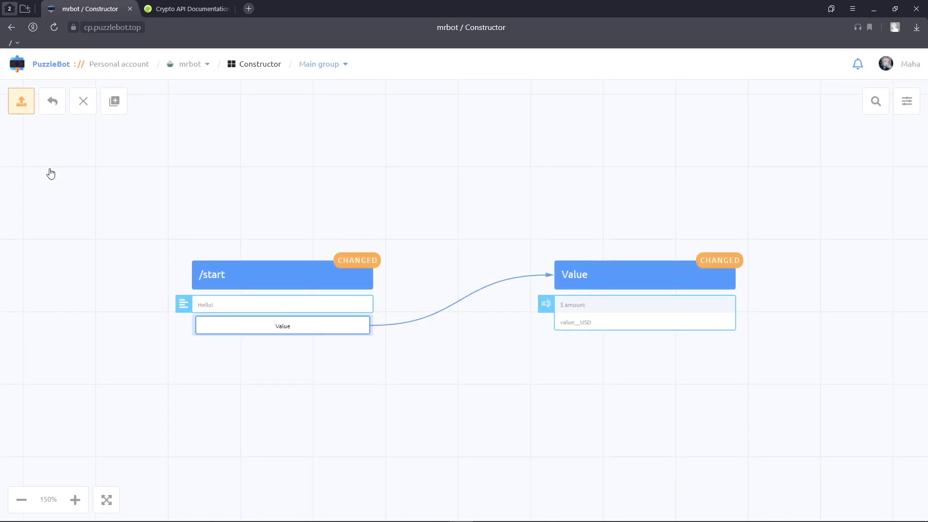
Add a regular Result command whose message reads 'Result: {{formula}}' and save it
click(116, 107)
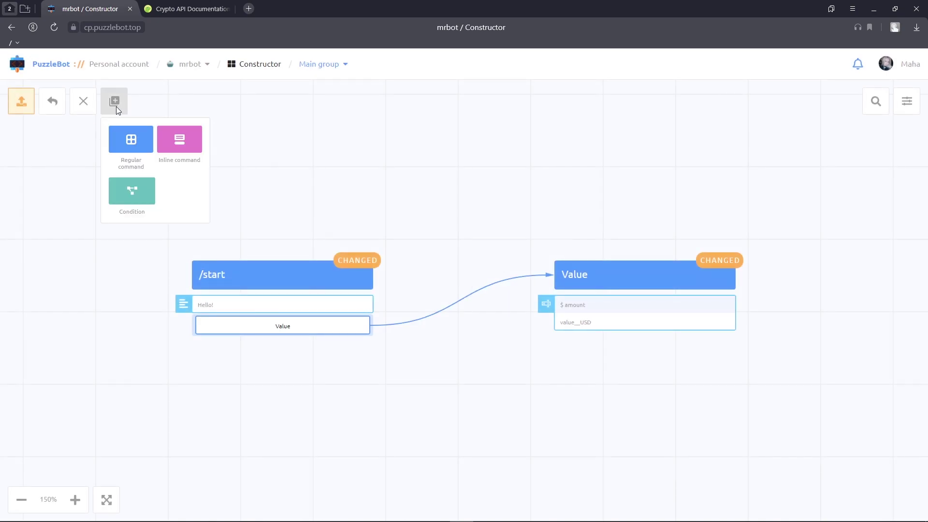
click(129, 144)
text(Resu)
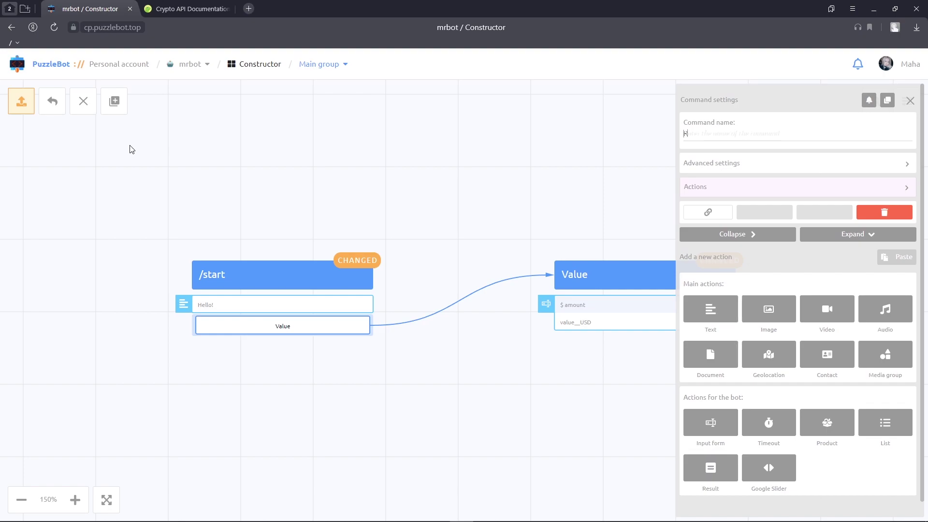
text(lt)
click(724, 310)
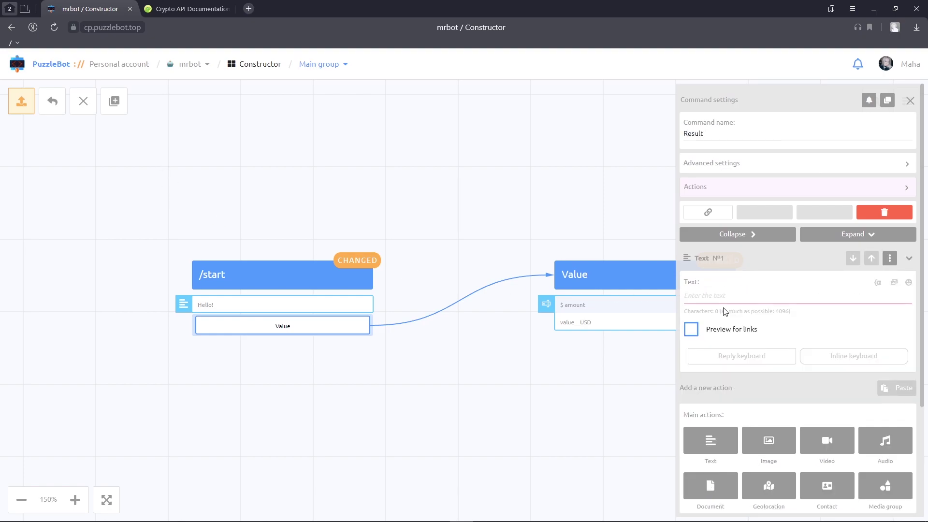
click(722, 296)
text(Result:)
click(878, 283)
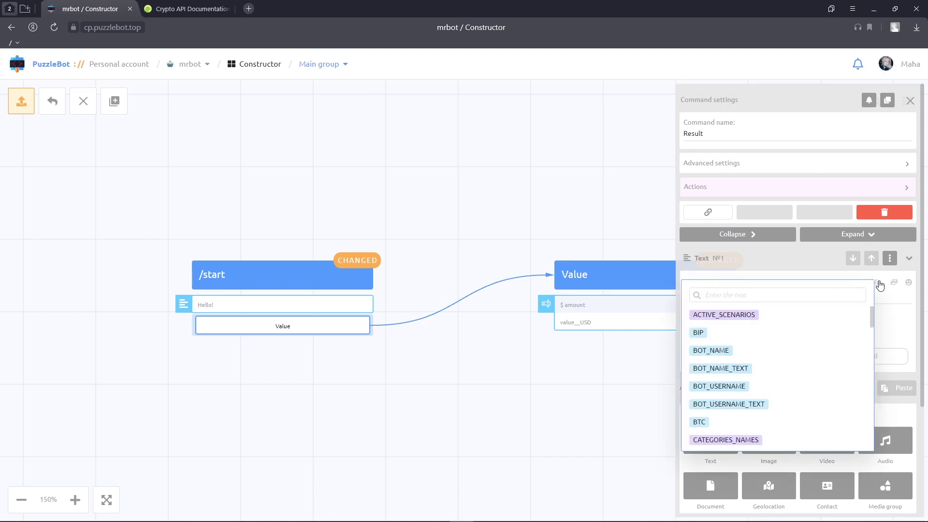
text(f)
click(711, 351)
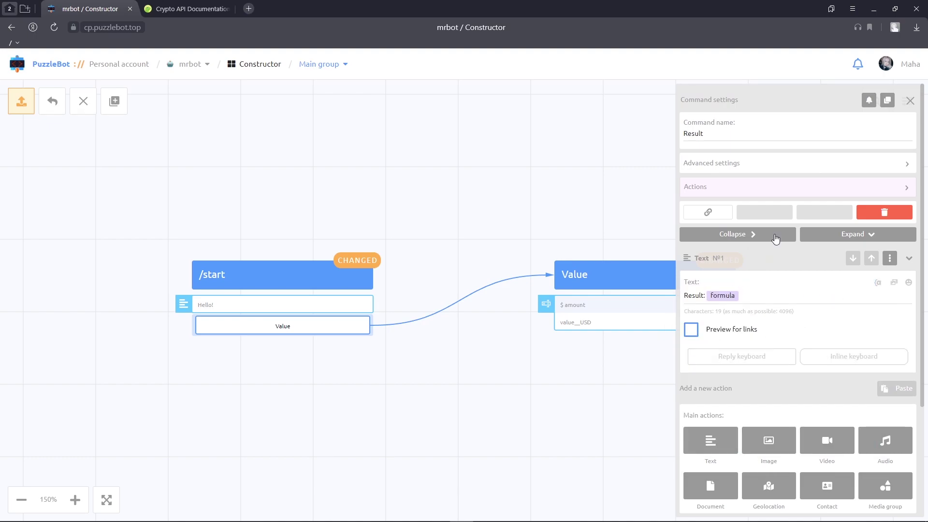
click(912, 101)
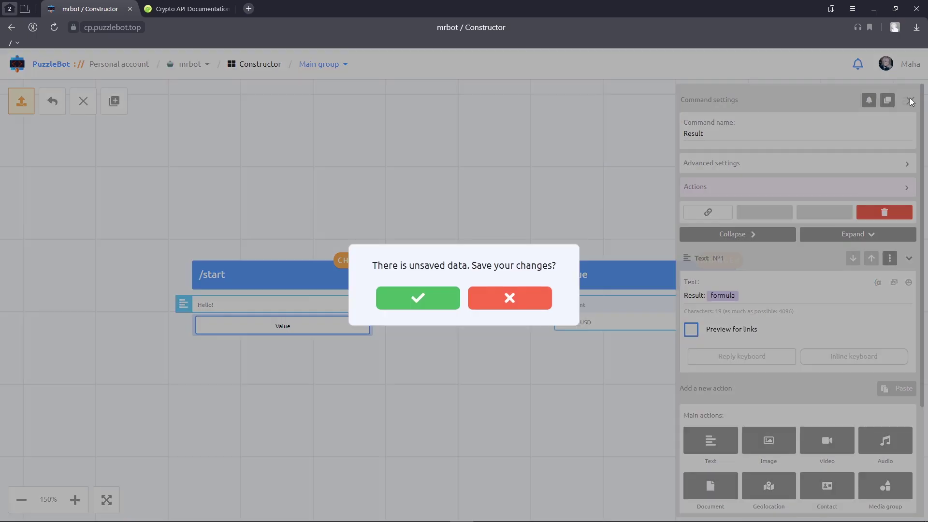
click(398, 303)
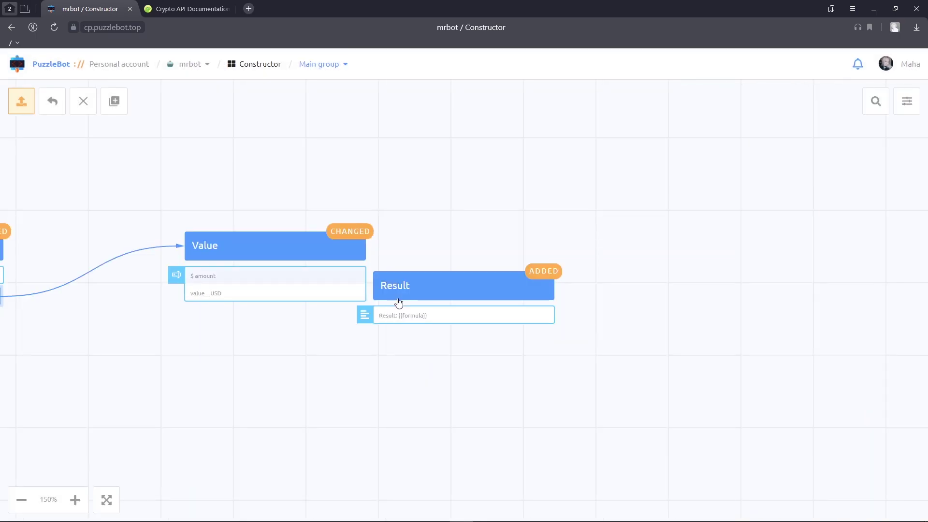
Make Value send the Result command, save, and apply all group changes
click(307, 249)
click(743, 190)
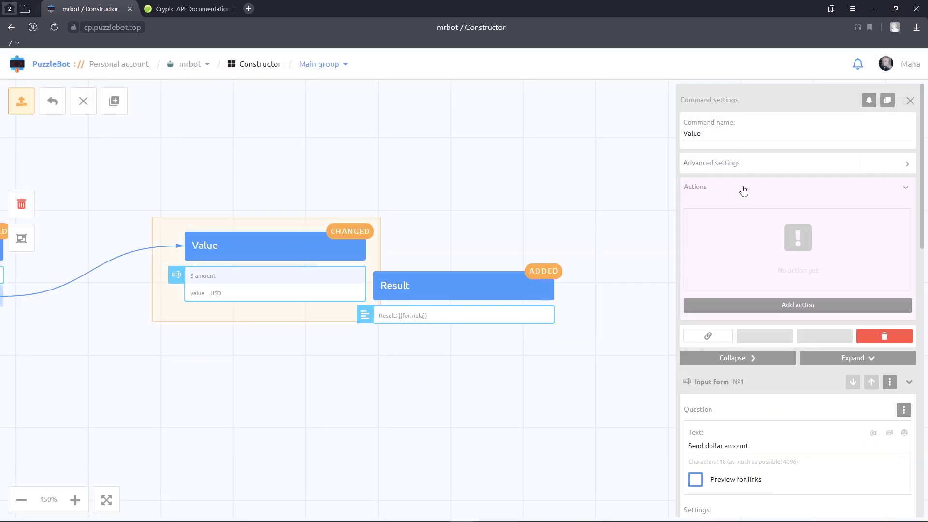
click(734, 306)
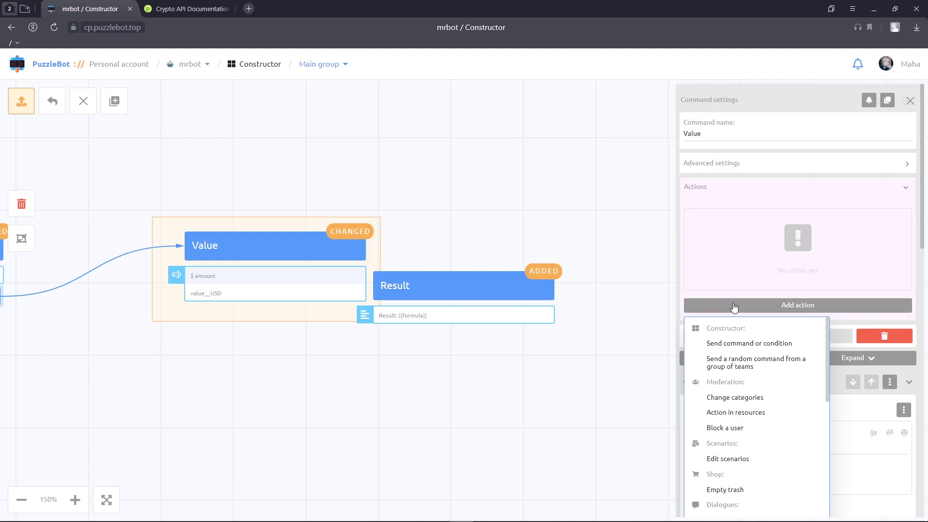
click(731, 345)
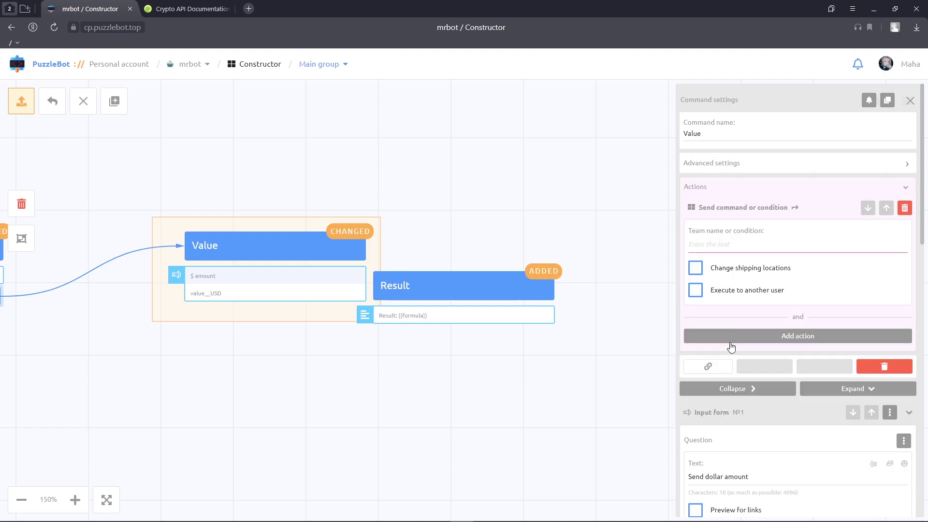
click(730, 246)
text(R)
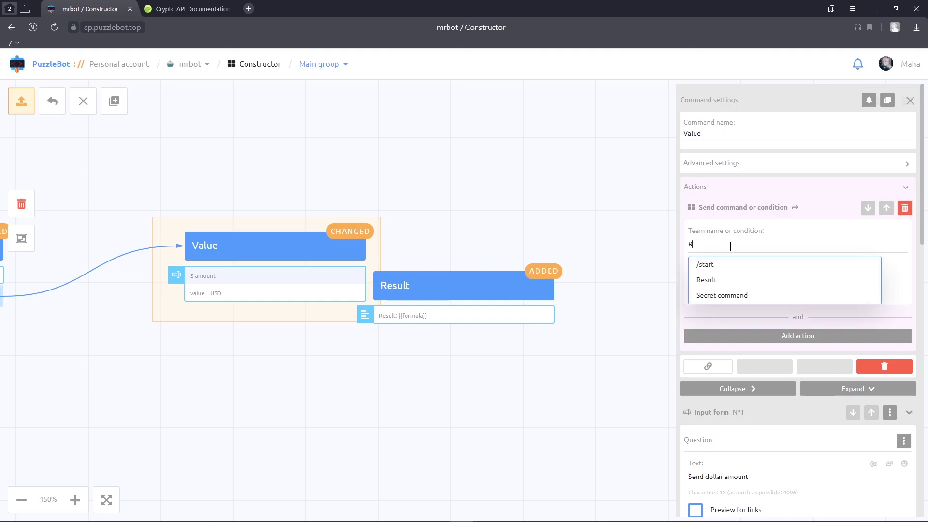
text(e)
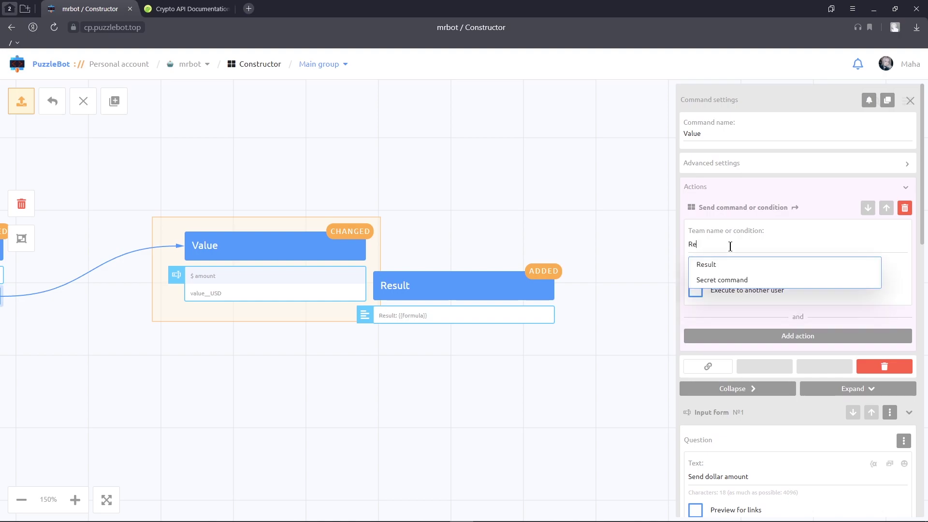
click(727, 266)
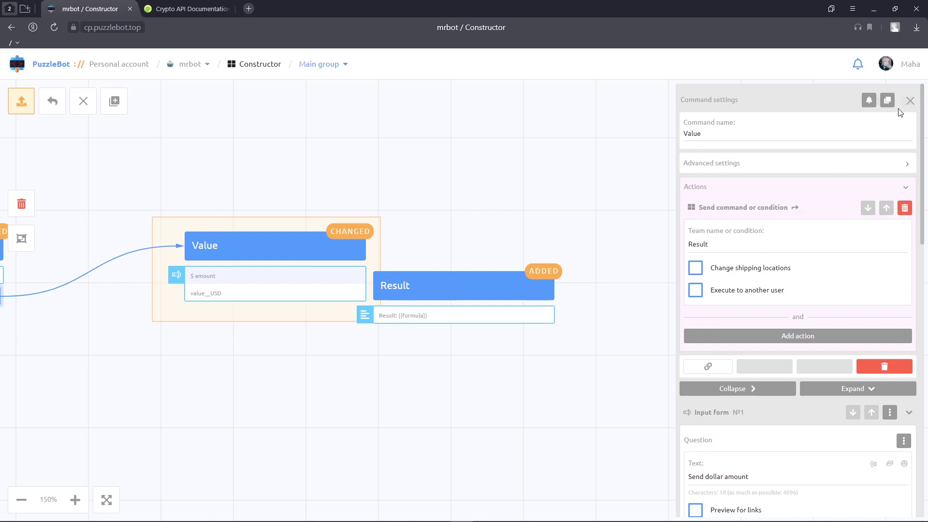
click(914, 100)
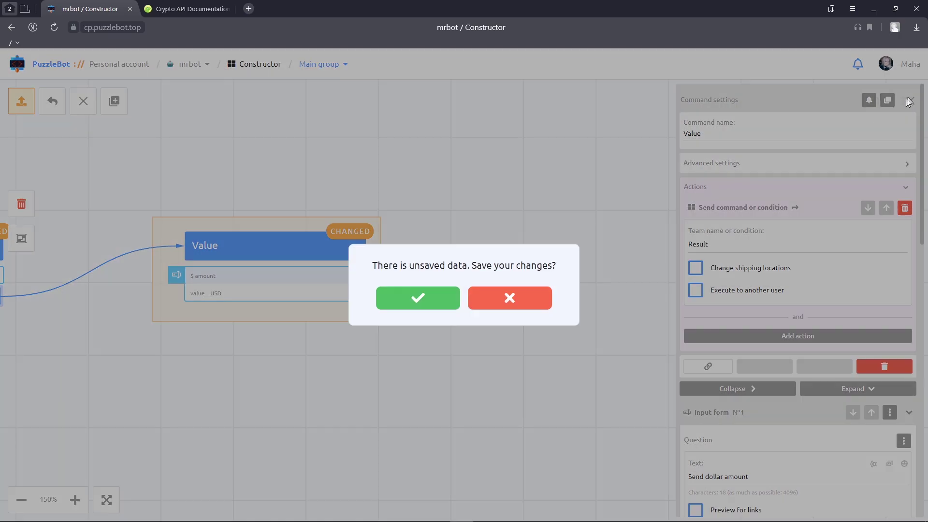
click(418, 306)
click(22, 104)
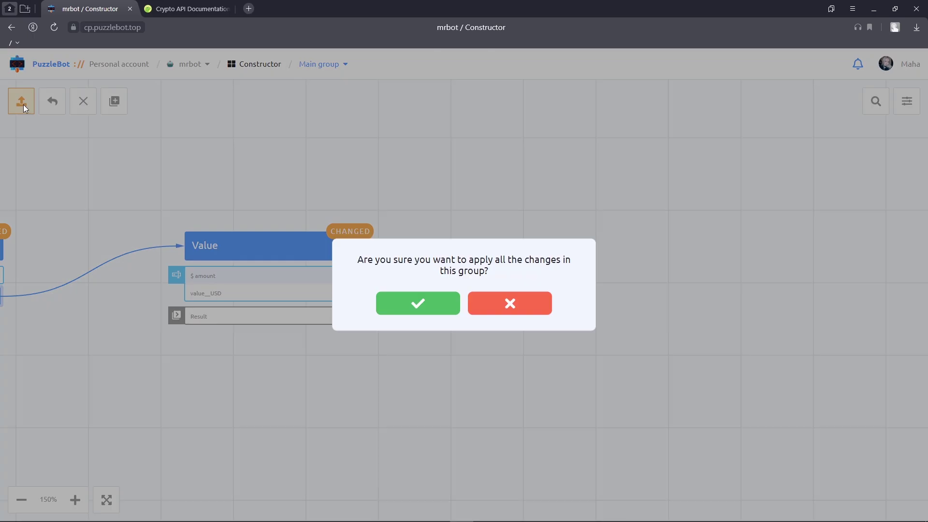
click(394, 303)
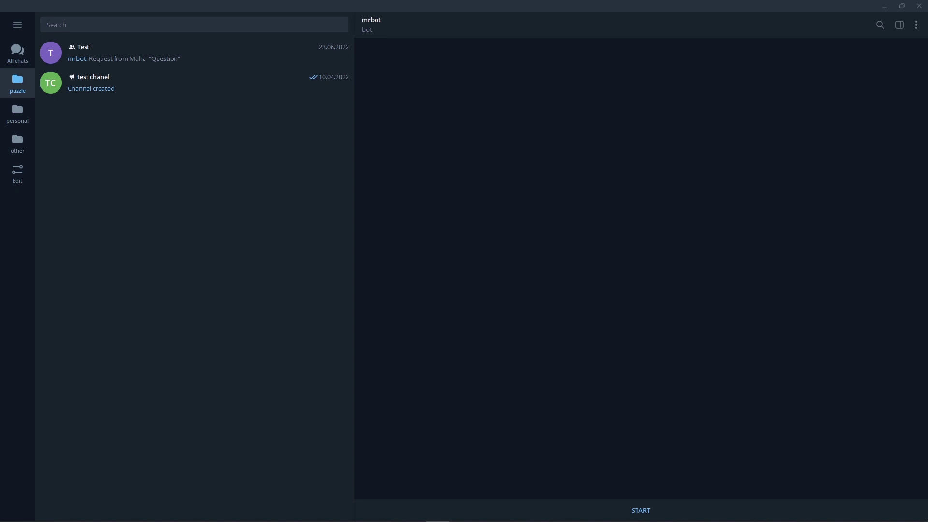
Restart mrbot, choose Value, and send 100 as the dollar amount
click(714, 515)
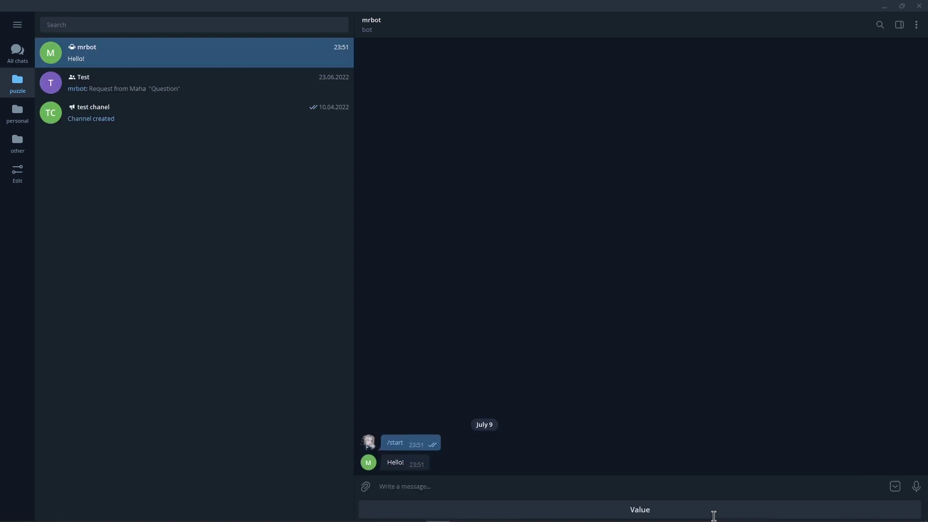
click(694, 515)
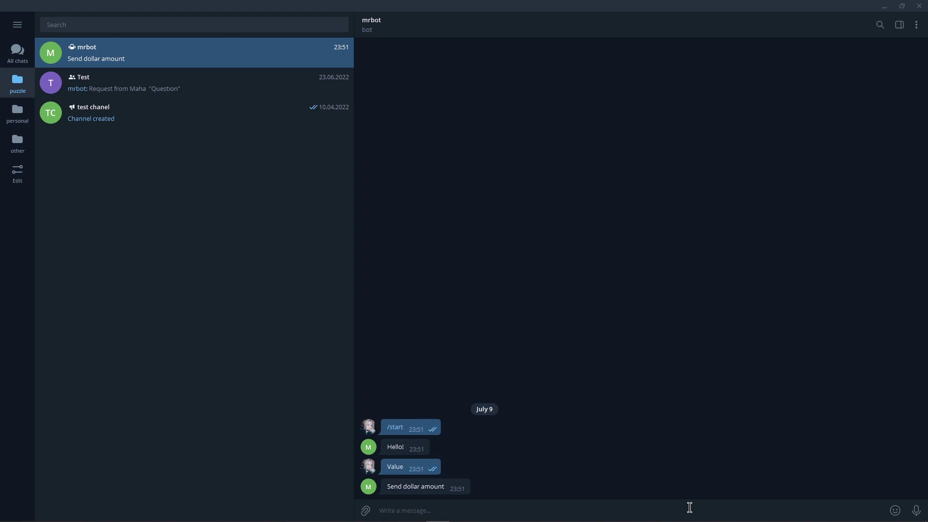
text(100)
key(Return)
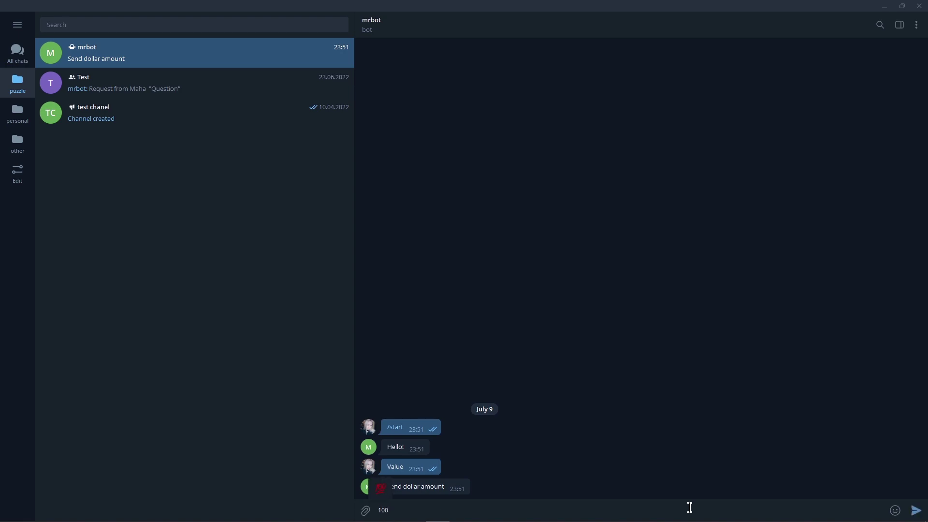